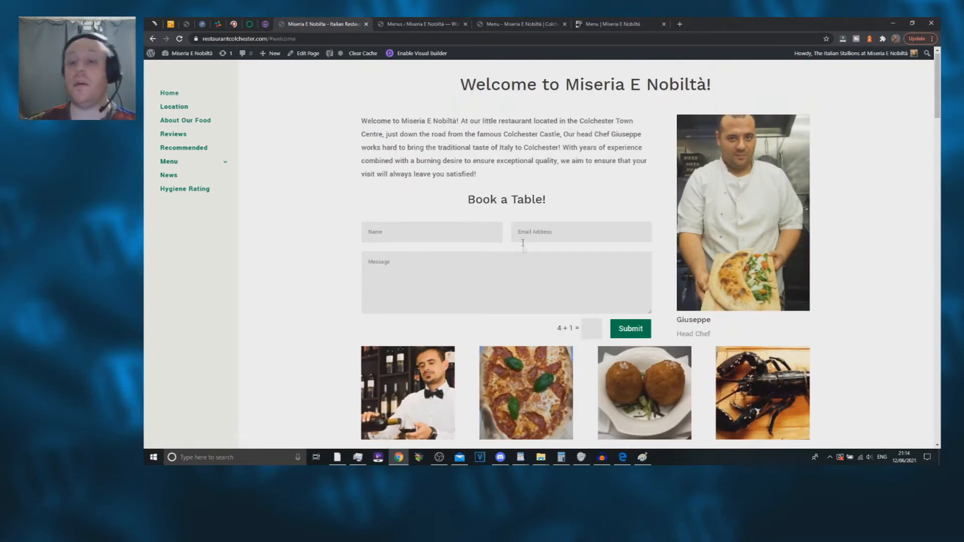
Try the home page's section links, return to its start and open the Main Menu entry of the Menu submenu
left_click(174, 189)
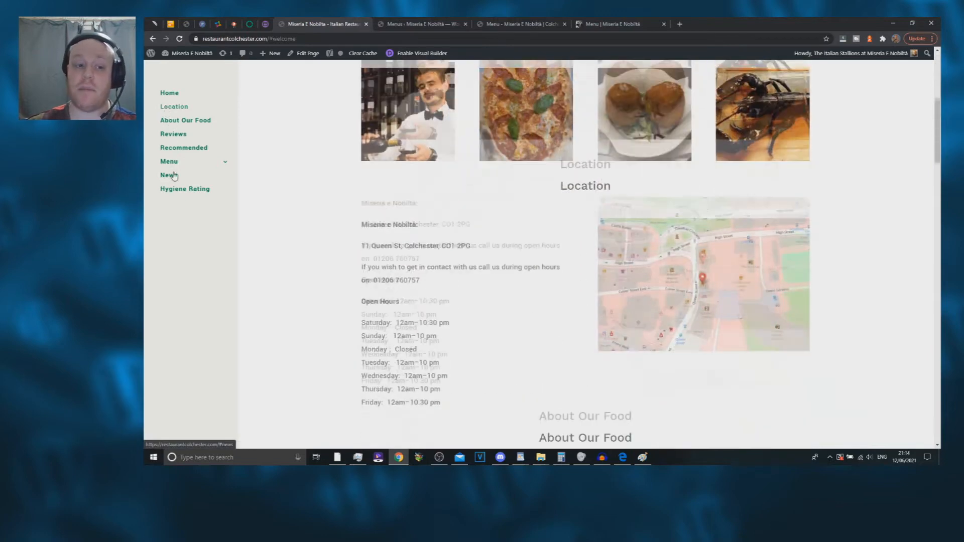
left_click(169, 95)
mouse_move(221, 162)
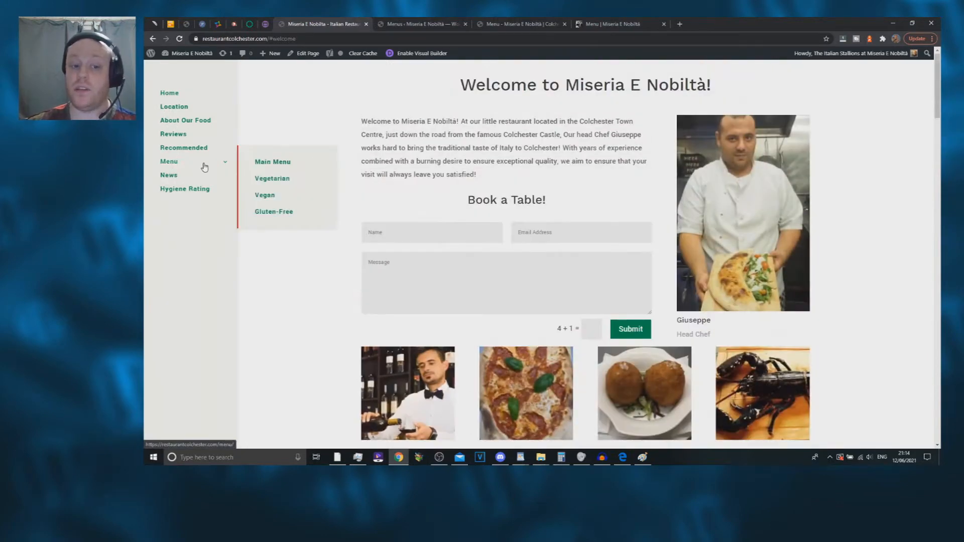
mouse_move(189, 167)
left_click(295, 166)
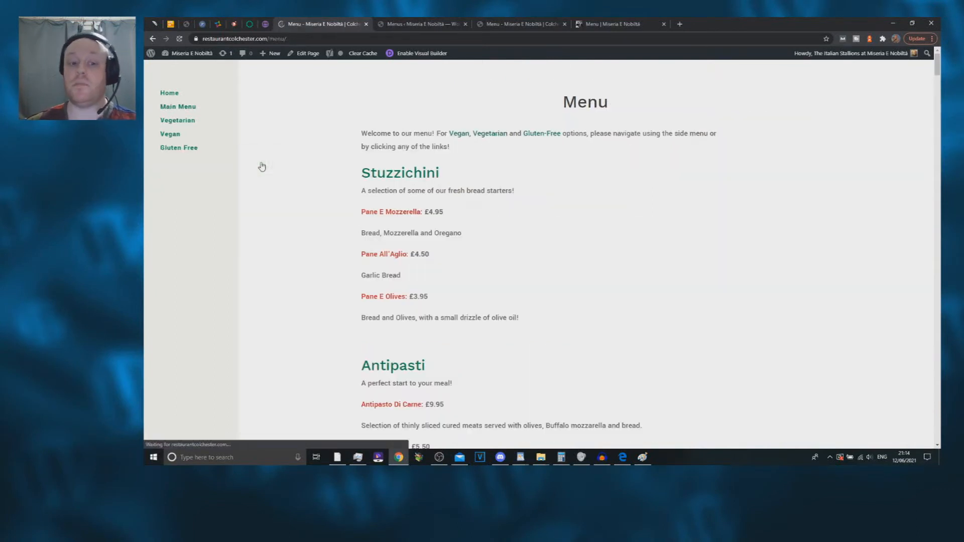
Jump through the Vegetarian, Vegan and Gluten Free sections of the menu page using its side navigation
left_click(174, 121)
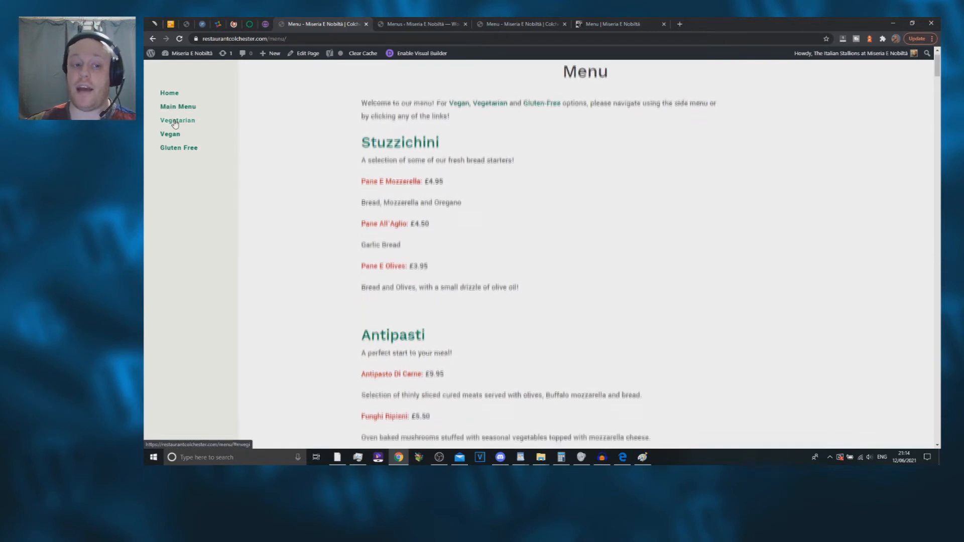
left_click(175, 134)
left_click(182, 151)
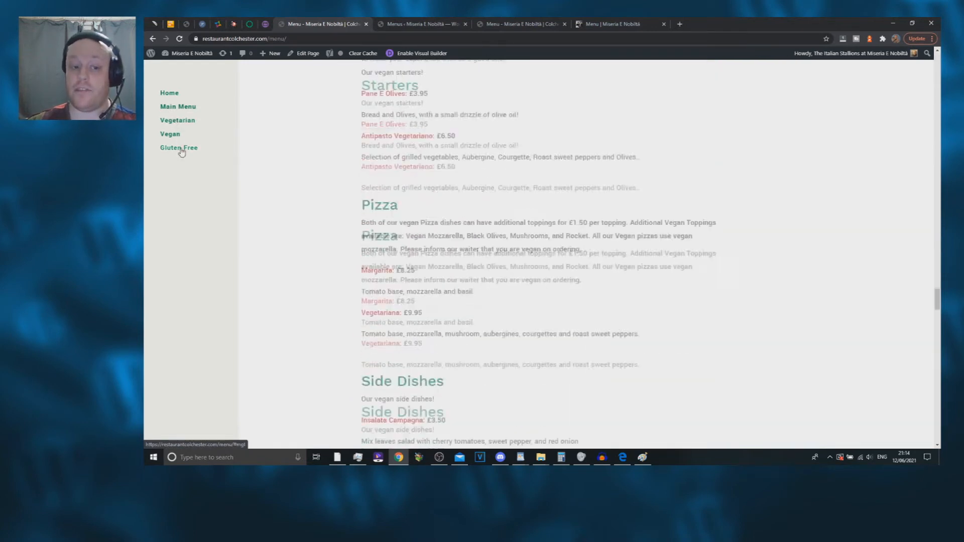
scroll(303, 155, "up", 5)
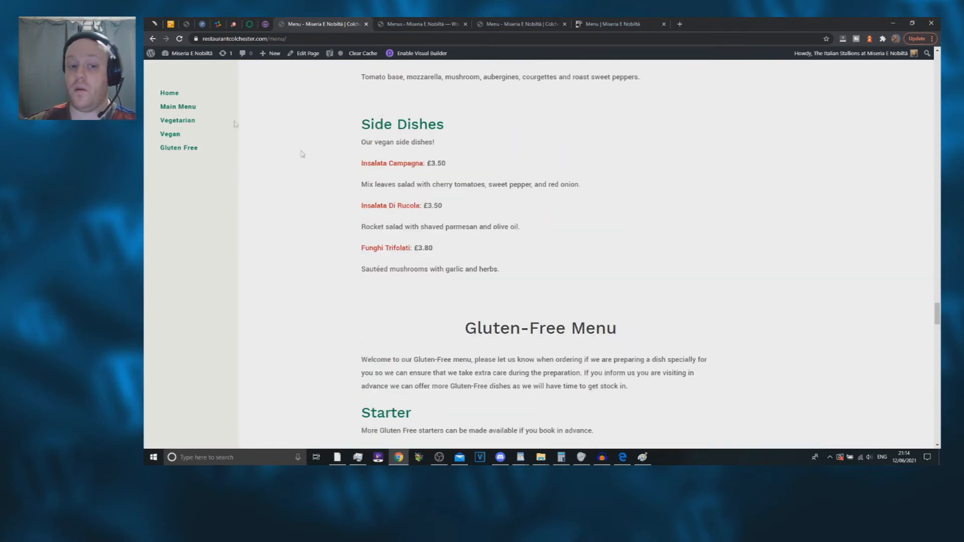
Return to the home page and go to the Gluten-Free section through the Menu submenu
left_click(172, 96)
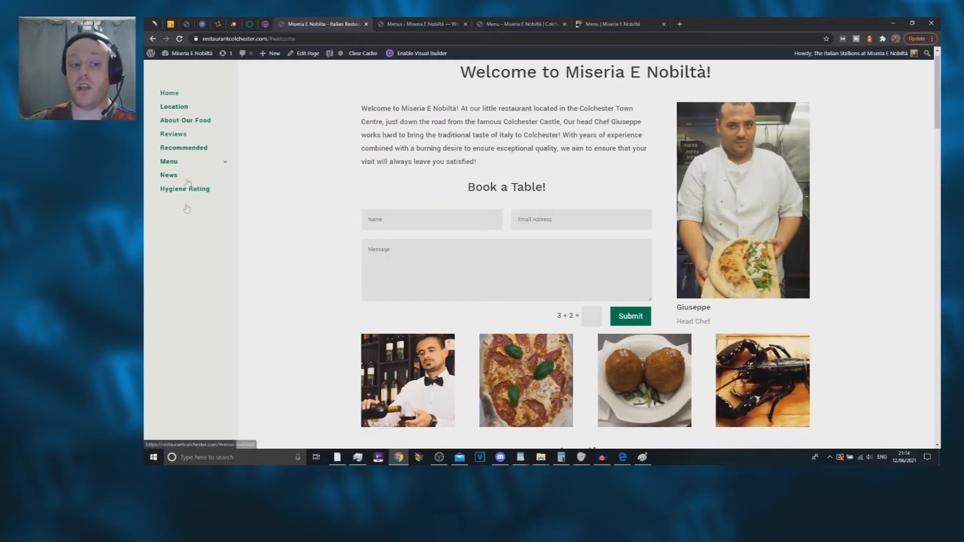
mouse_move(173, 162)
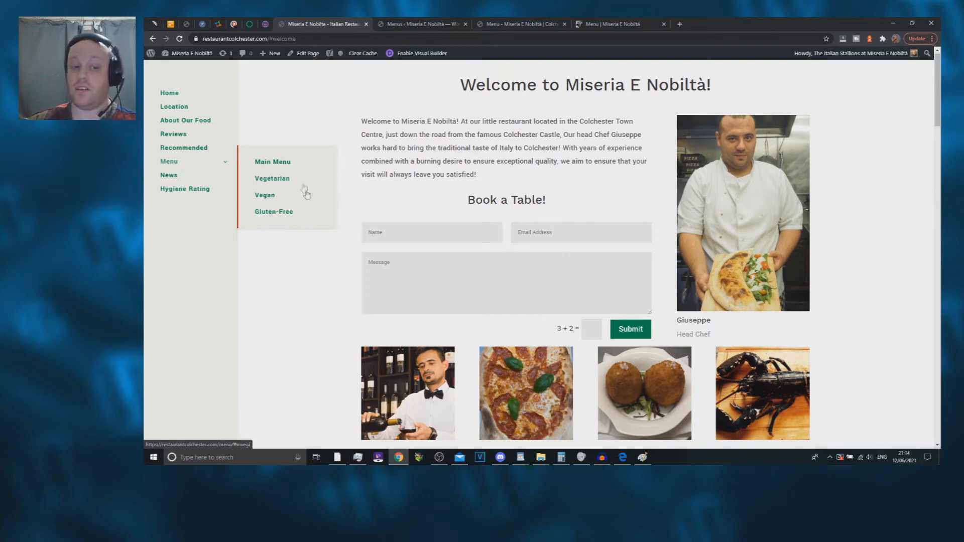
left_click(278, 220)
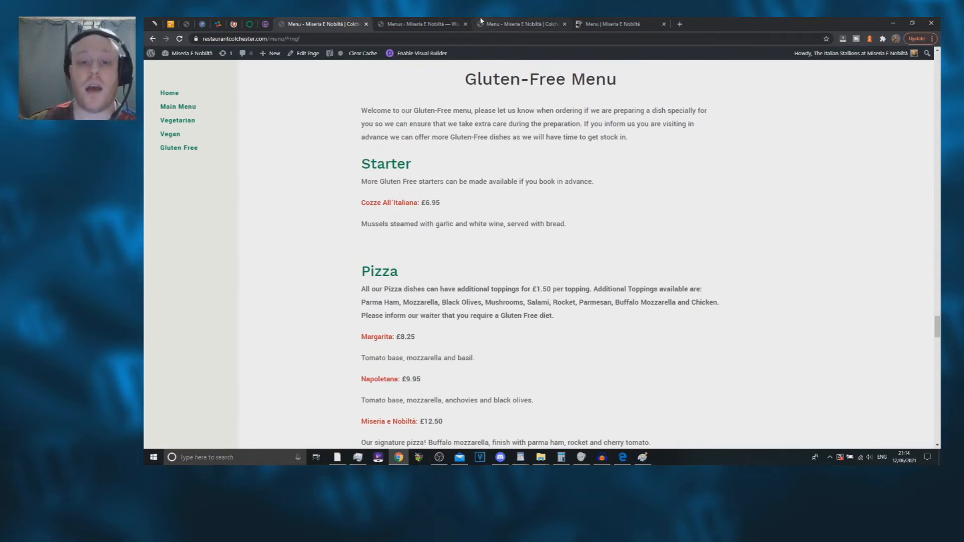
Switch to the Menu page open in the visual builder, go to its Drinks row and save the page
left_click(599, 20)
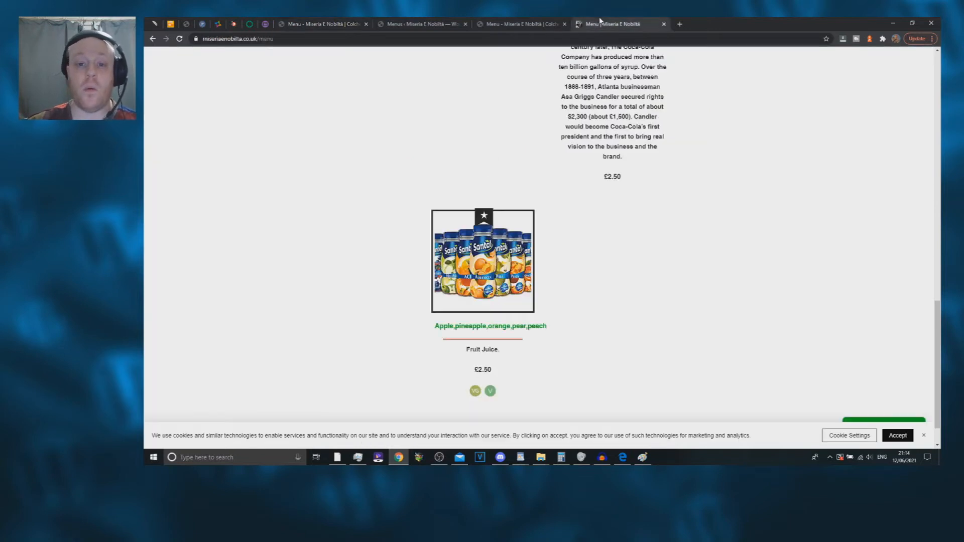
left_click(523, 20)
left_click(619, 21)
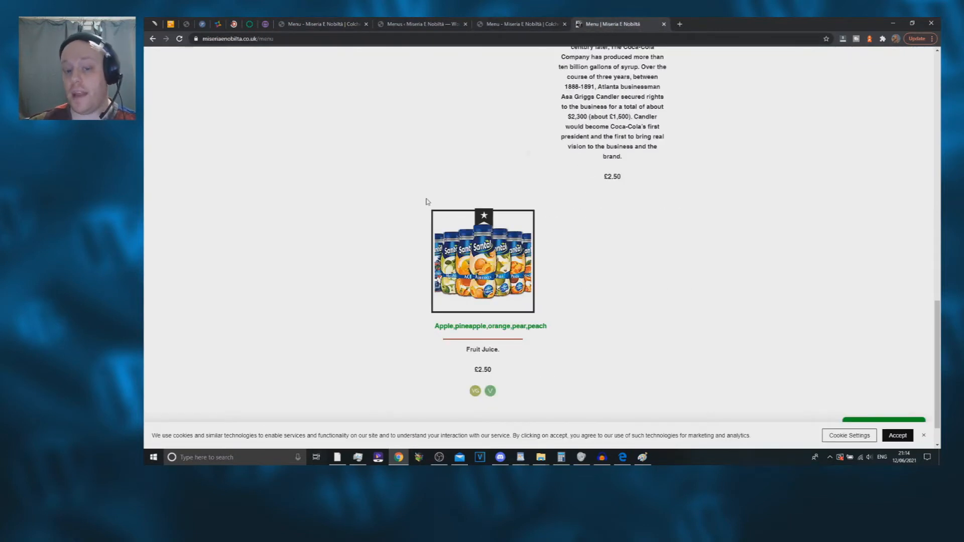
left_click(512, 20)
scroll(500, 198, "down", 1)
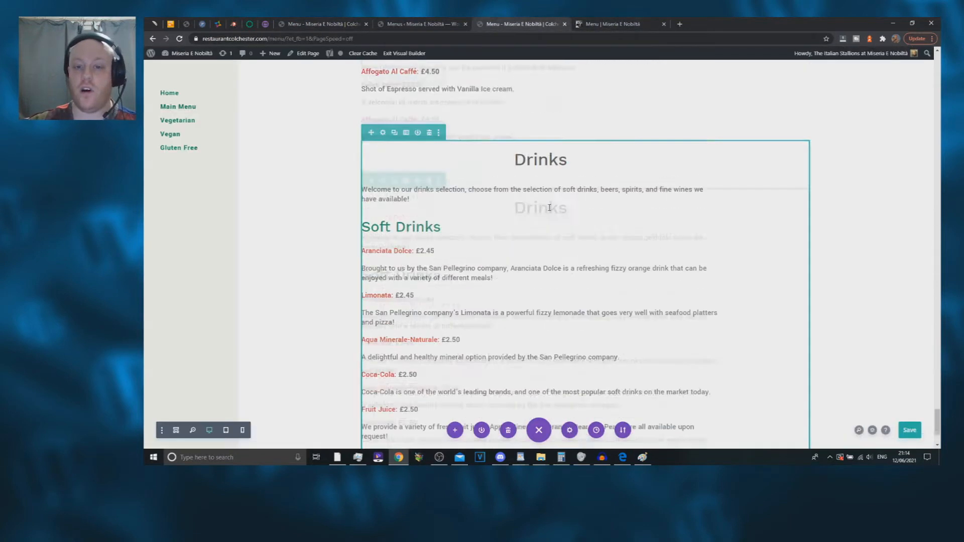
scroll(462, 231, "up", 3)
key("ctrl+s")
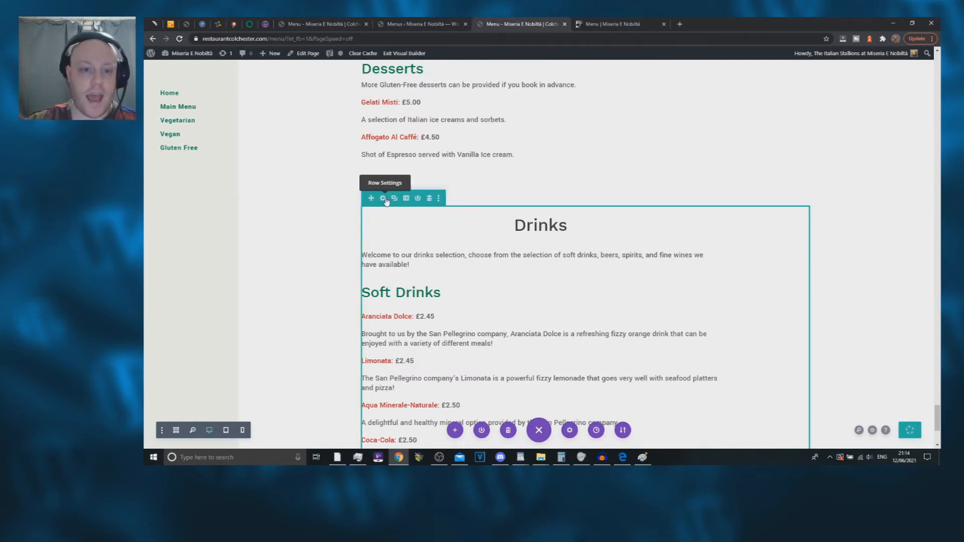
left_click(383, 200)
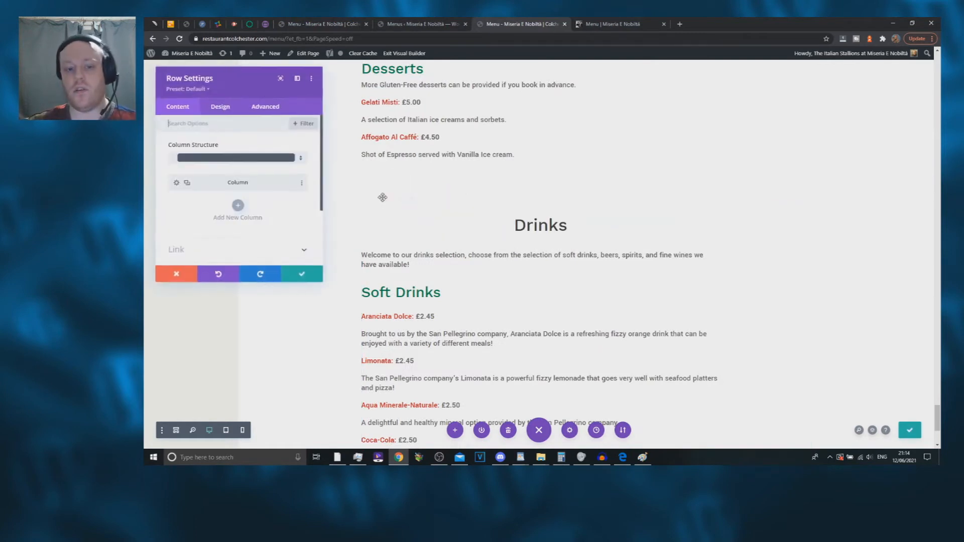
left_click(266, 107)
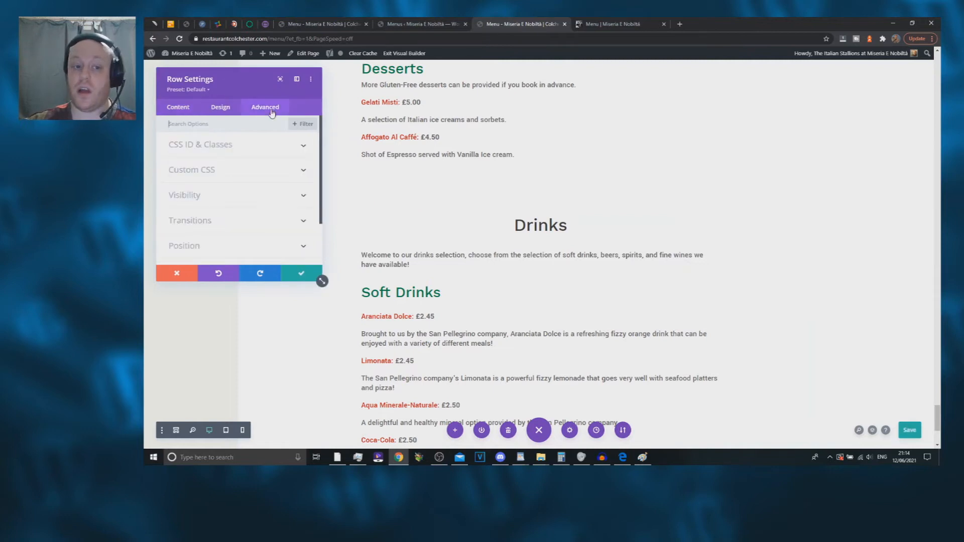
left_click(171, 278)
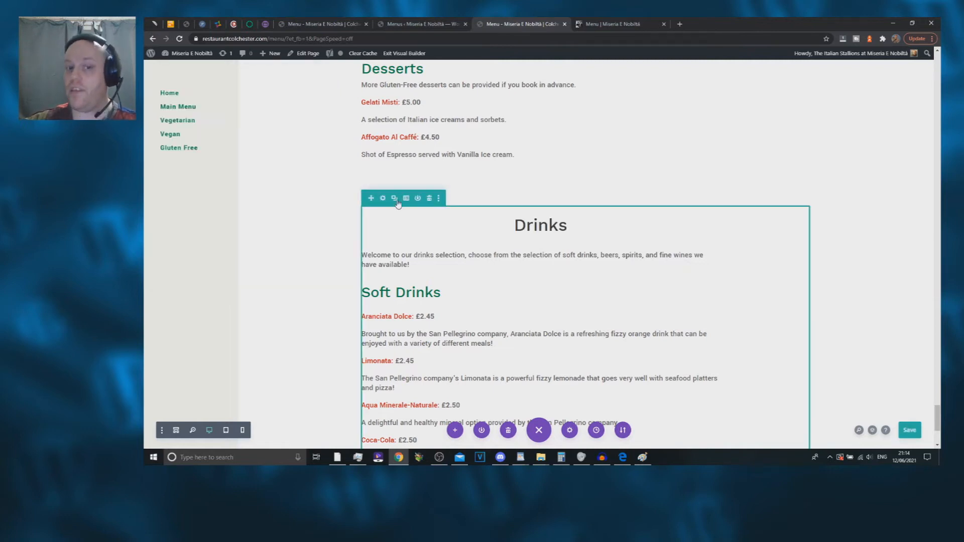
Set the Drinks row's CSS ID to mdrinks, accept the row settings and save the page
left_click(382, 199)
left_click(220, 107)
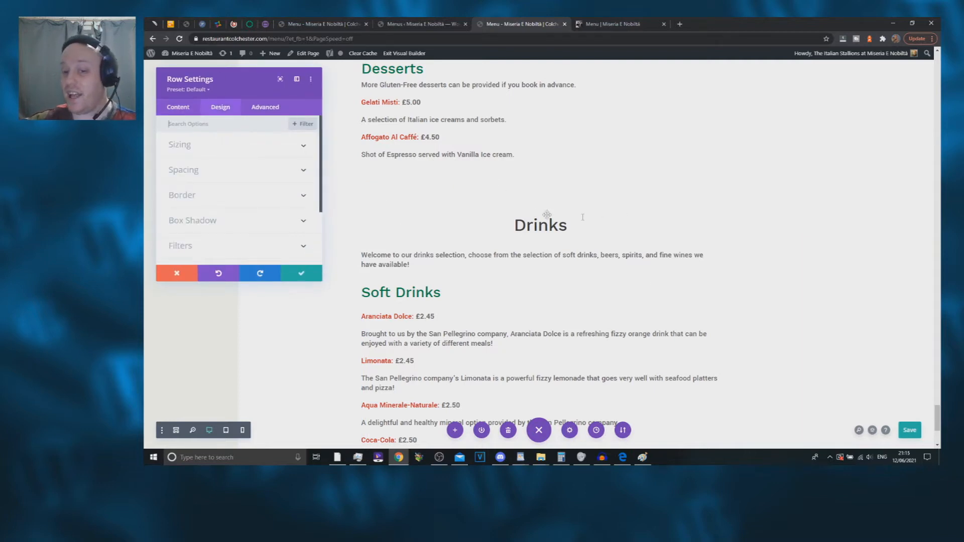
left_click(169, 107)
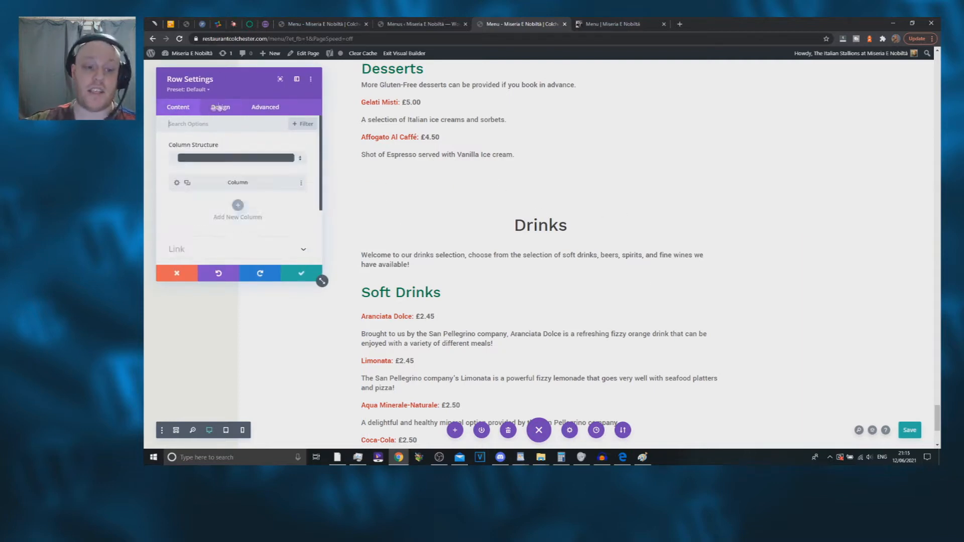
left_click(266, 107)
left_click(214, 107)
left_click(184, 107)
left_click(265, 107)
left_click(214, 146)
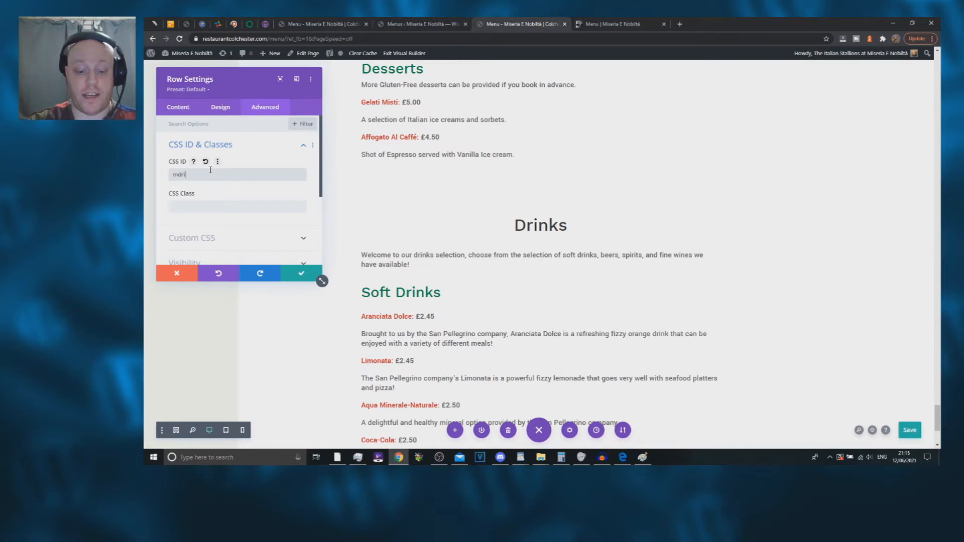
double_click(177, 174)
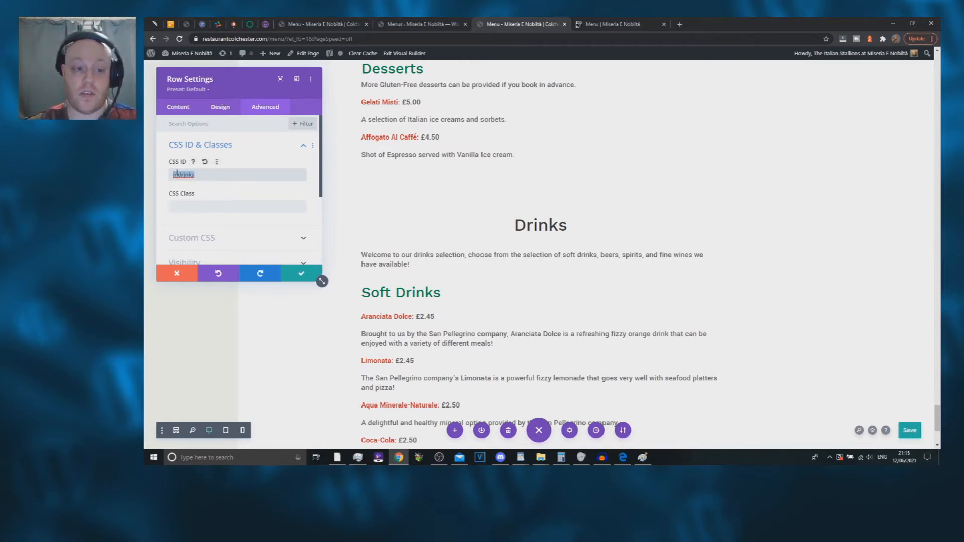
left_click(301, 274)
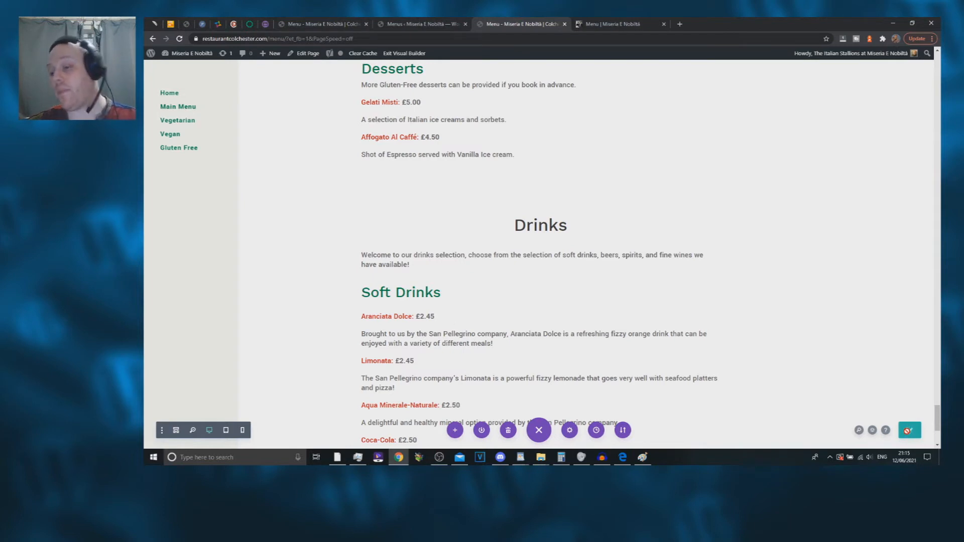
Add the word Drinks at the end of the Menu page's welcome text and link it to #mdrinks
scroll(866, 409, "up", 17)
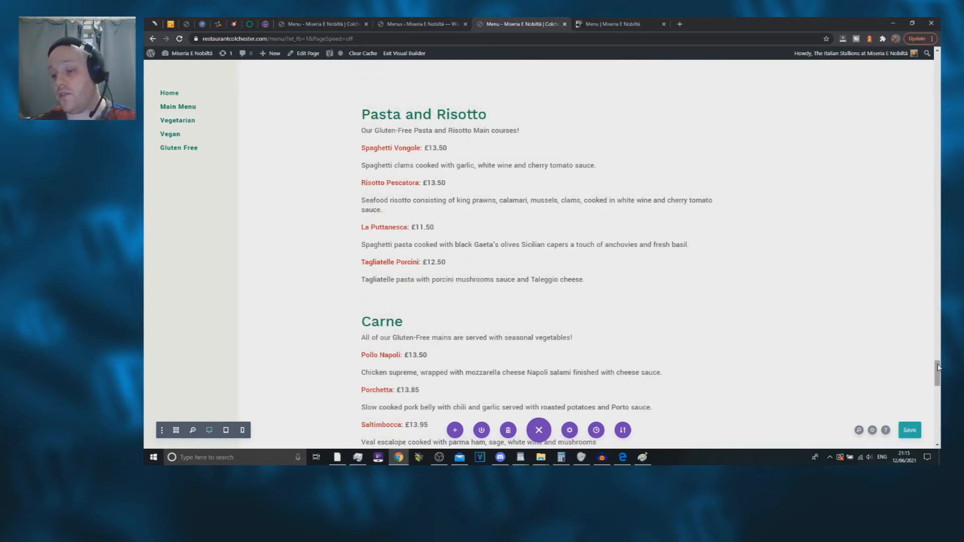
left_click_drag(938, 368, 942, 64)
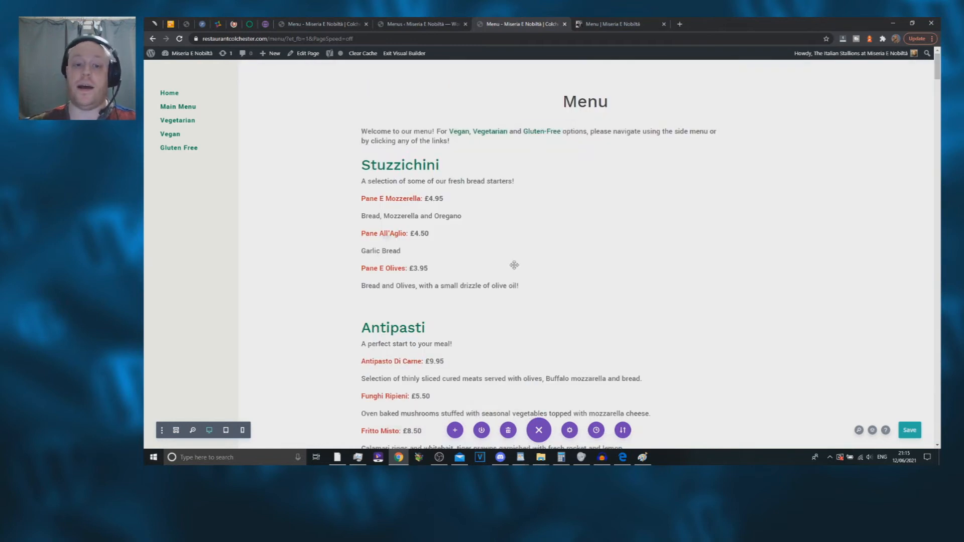
left_click(467, 138)
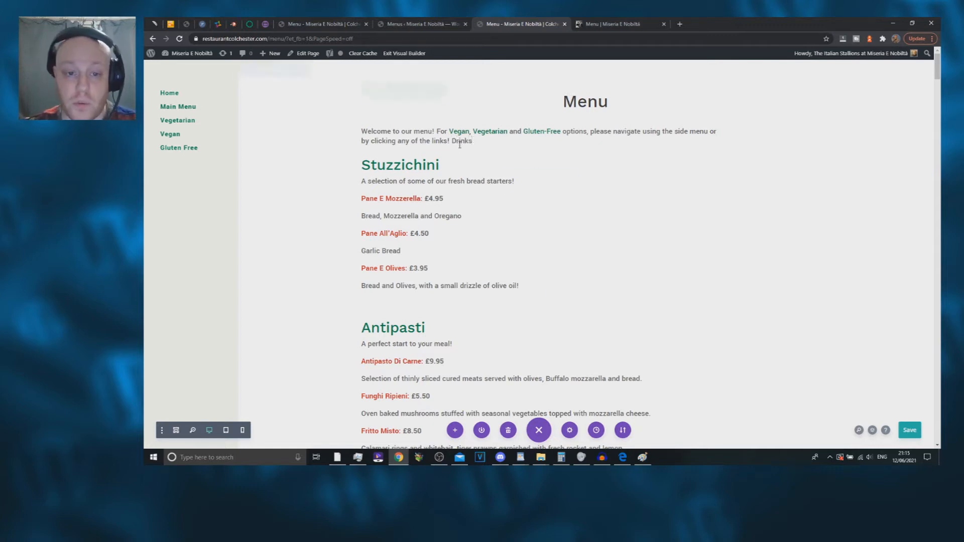
double_click(457, 143)
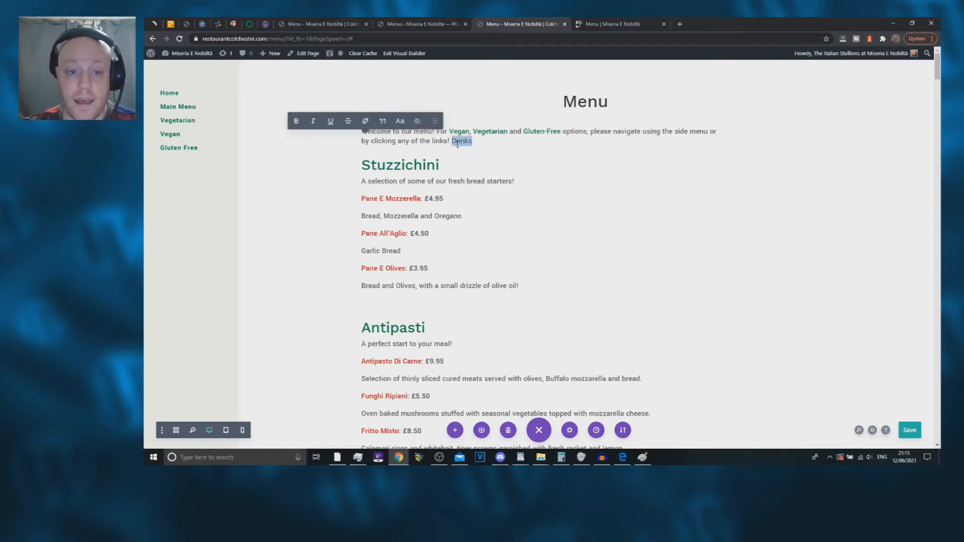
left_click(366, 121)
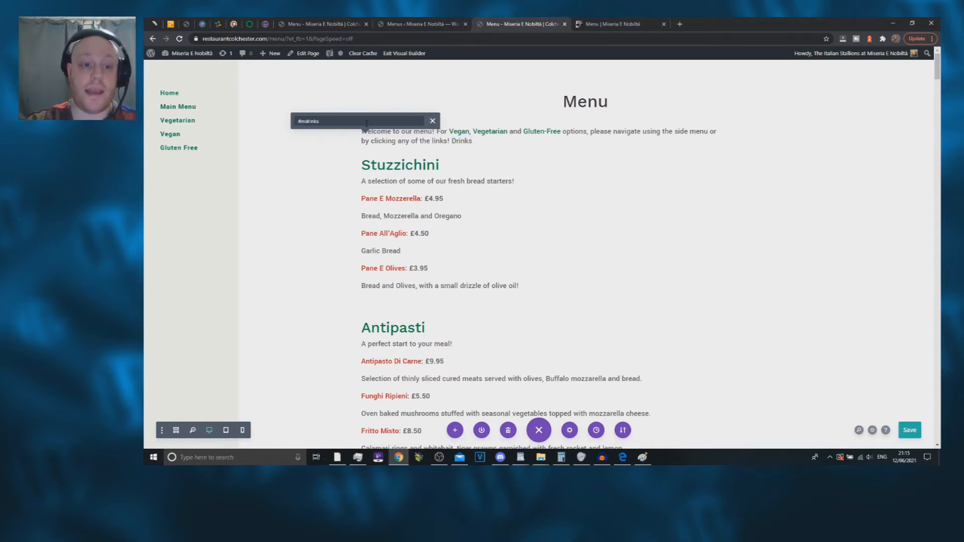
key("Return")
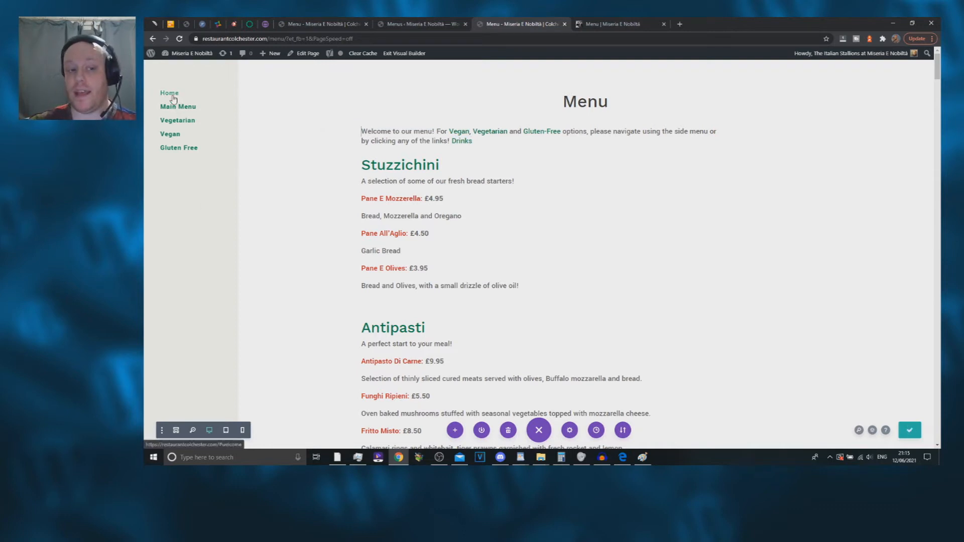
Open the Main Menu page in a new tab, test its Drinks link, and check the home page's Menu submenu
middle_click(181, 112)
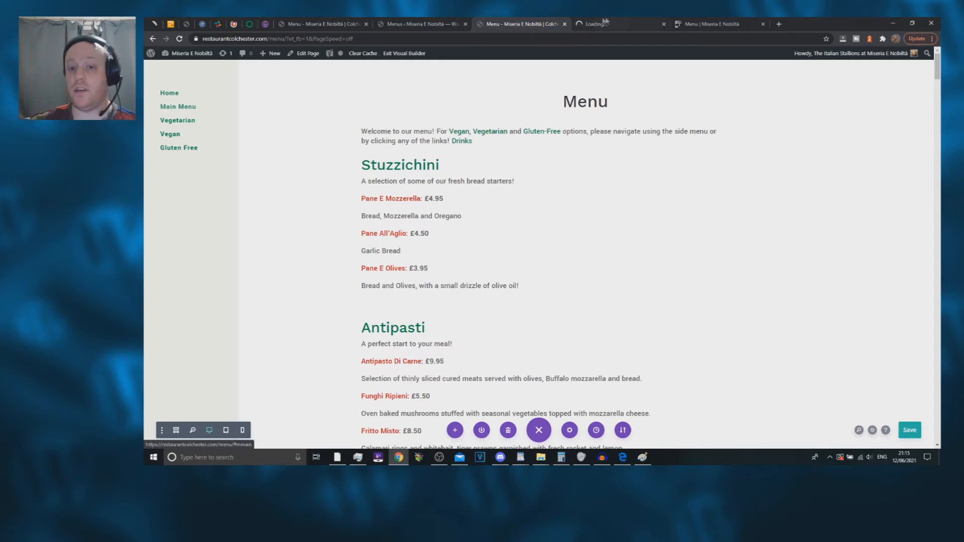
left_click(603, 20)
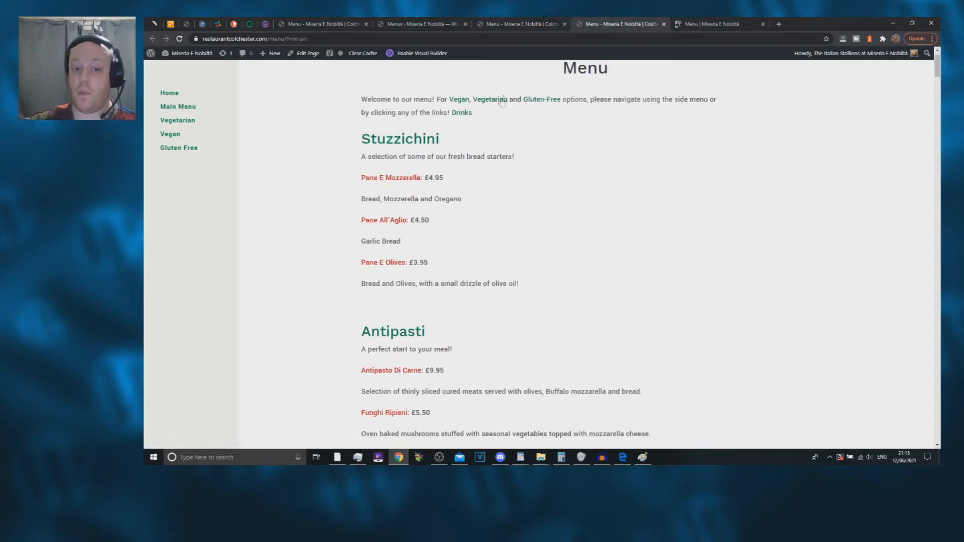
left_click(462, 114)
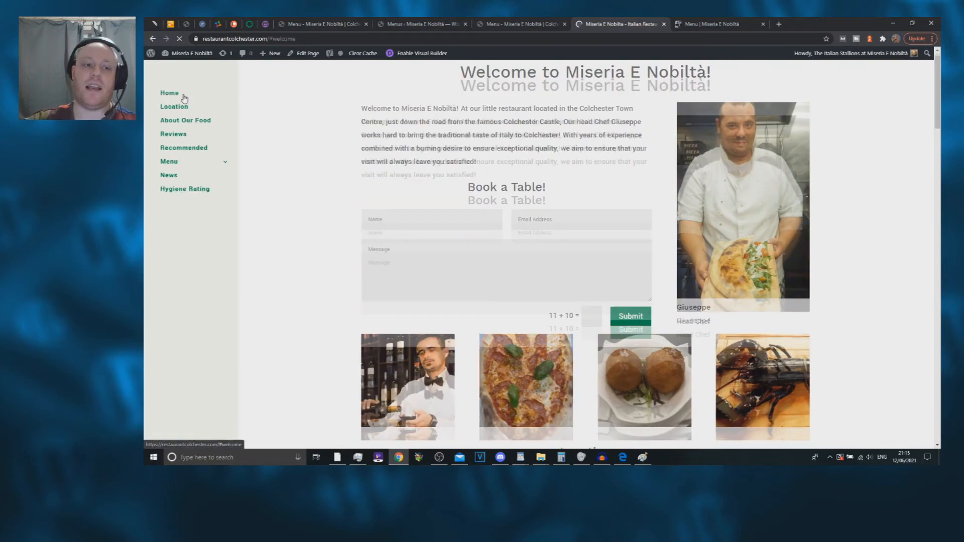
mouse_move(171, 162)
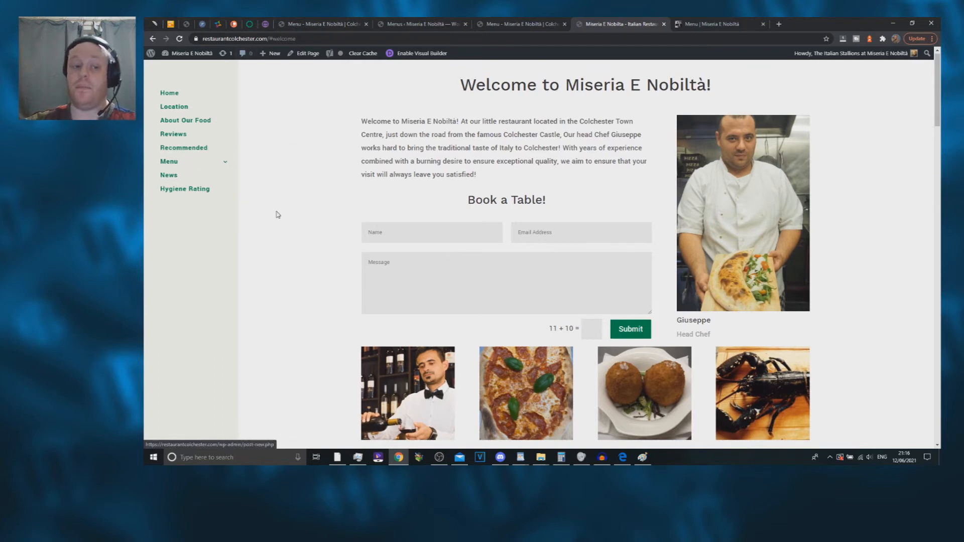
Add a custom link labelled Drinks with URL #mdrinks to the Menu von Menu navigation menu and save that menu
left_click(431, 24)
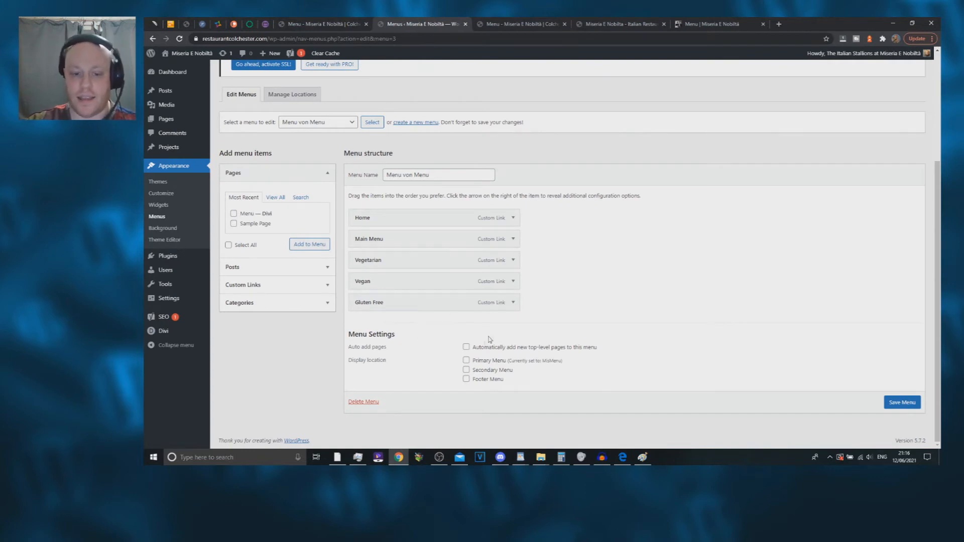
left_click(287, 285)
left_click(287, 241)
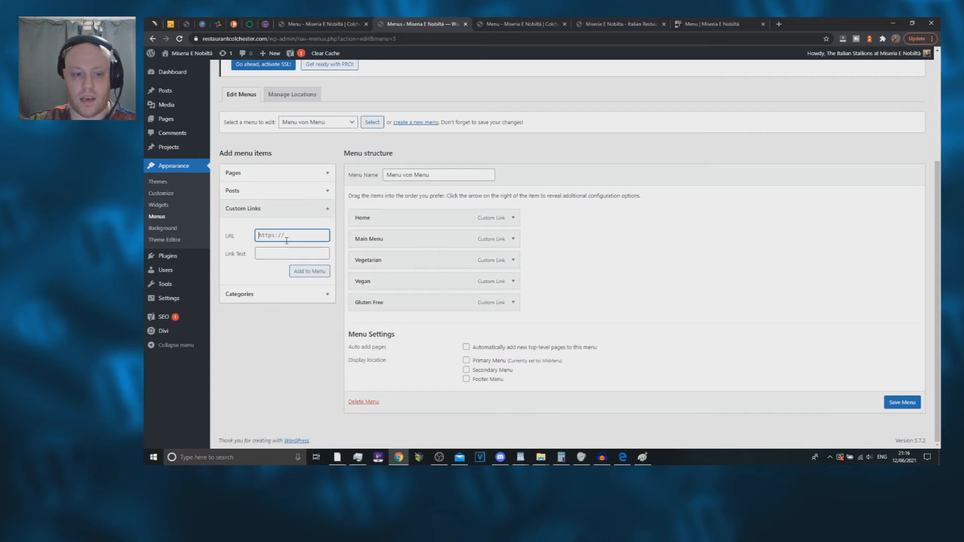
type("#drinks")
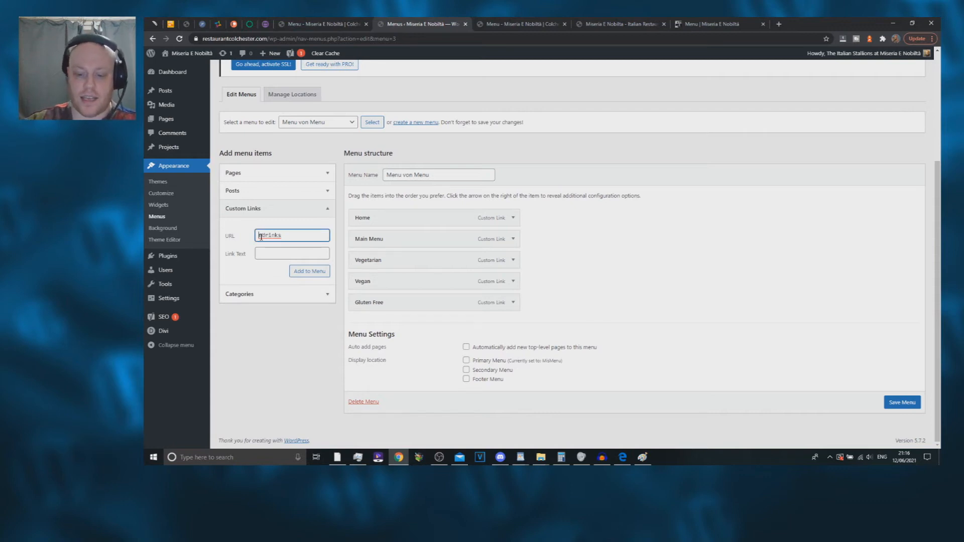
left_click_drag(297, 241, 246, 239)
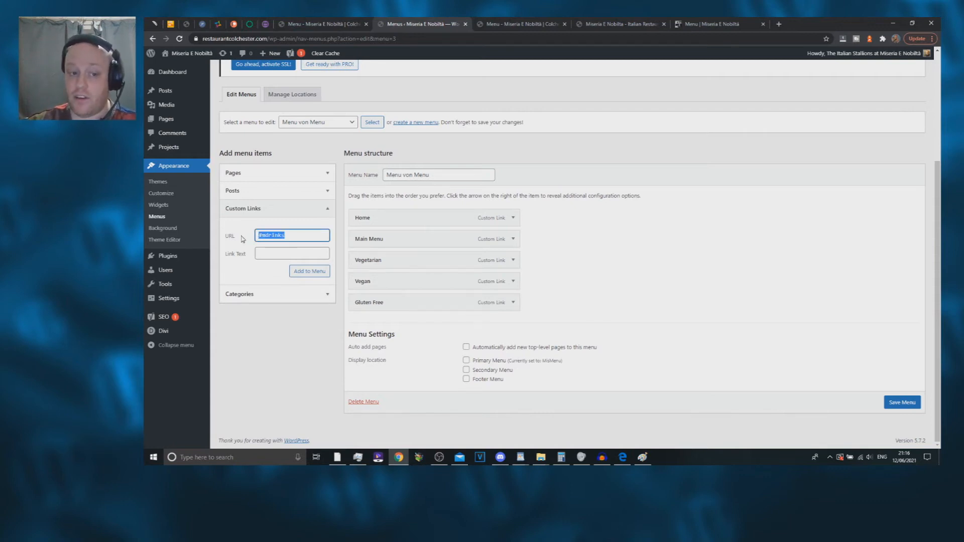
left_click(282, 254)
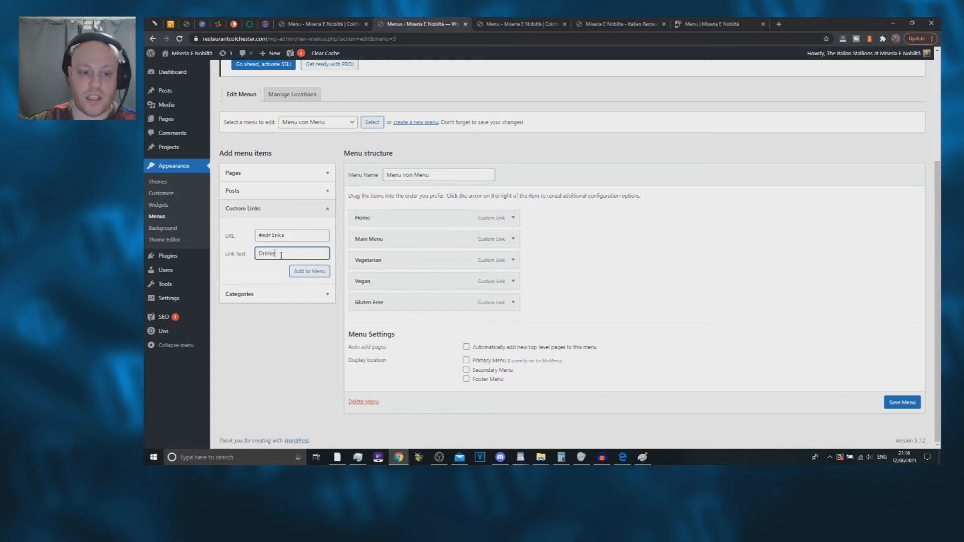
left_click(309, 271)
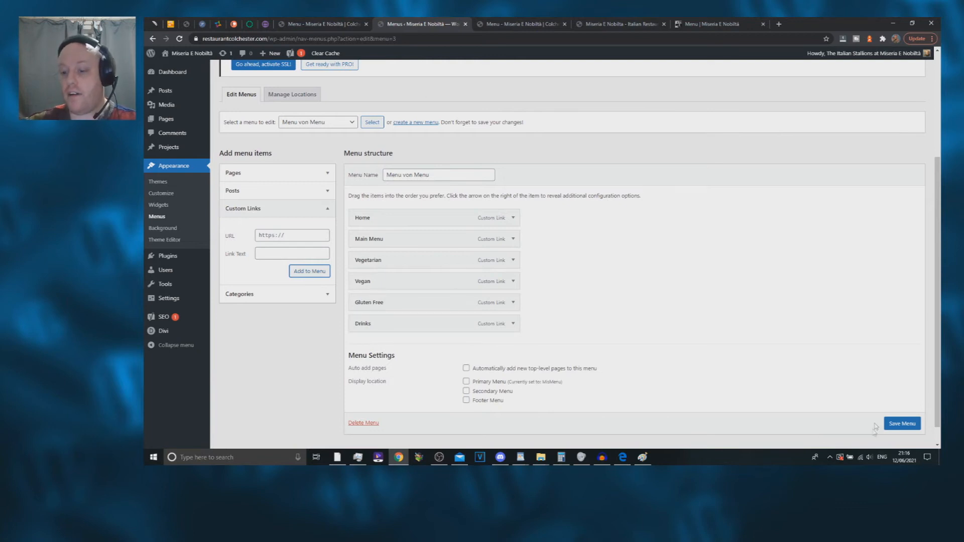
scroll(904, 430, "down", 1)
left_click(903, 414)
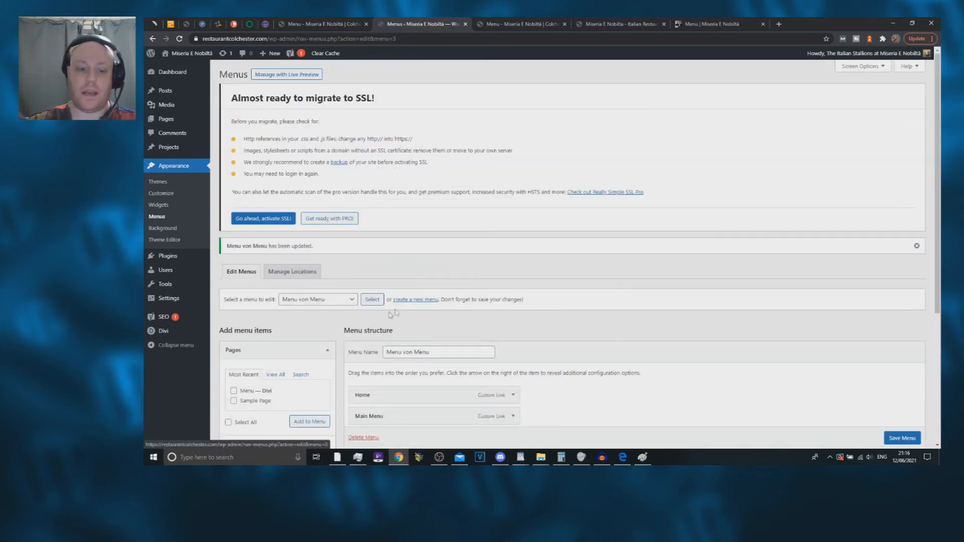
left_click_drag(449, 156, 285, 157)
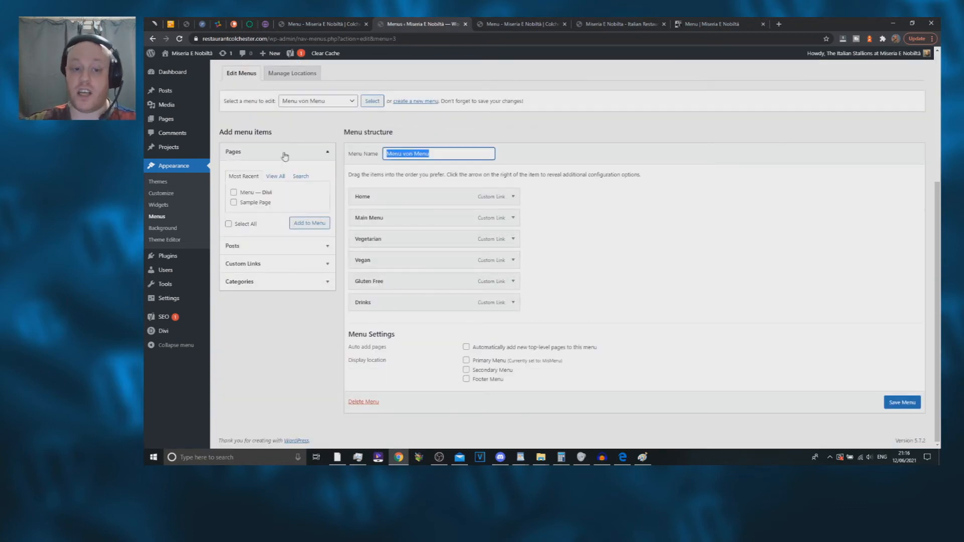
left_click(673, 280)
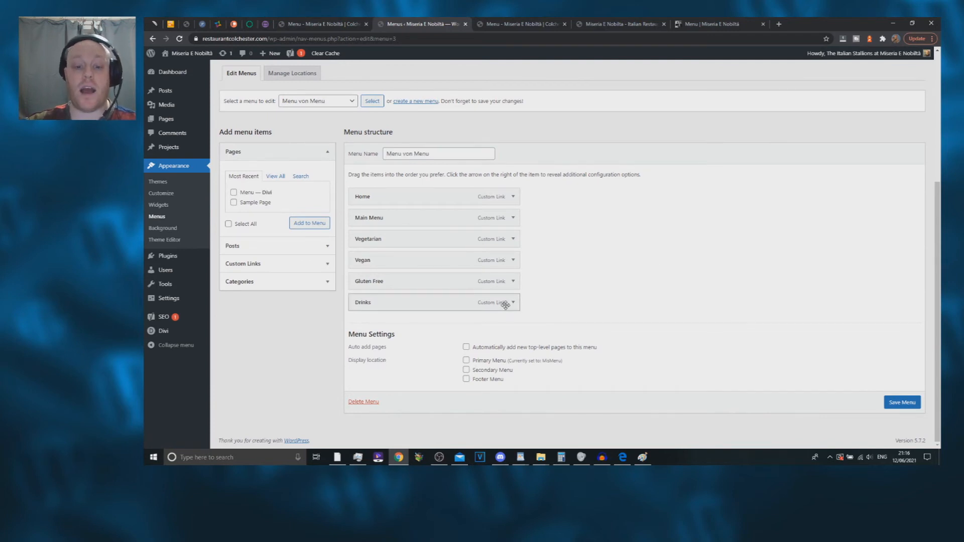
Load the Menu page from the home page tab and test the Drinks link in its side menu
left_click(634, 23)
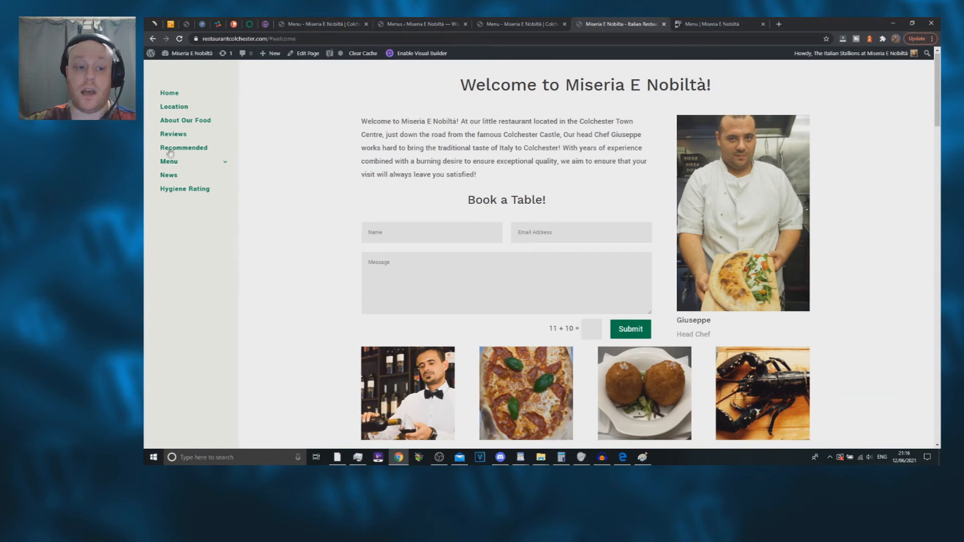
mouse_move(207, 166)
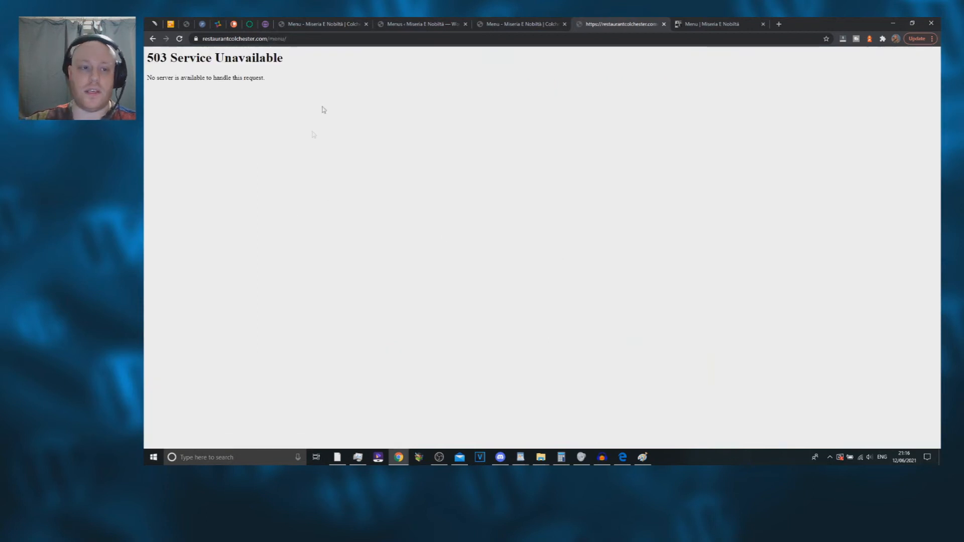
left_click(277, 42)
key("Return")
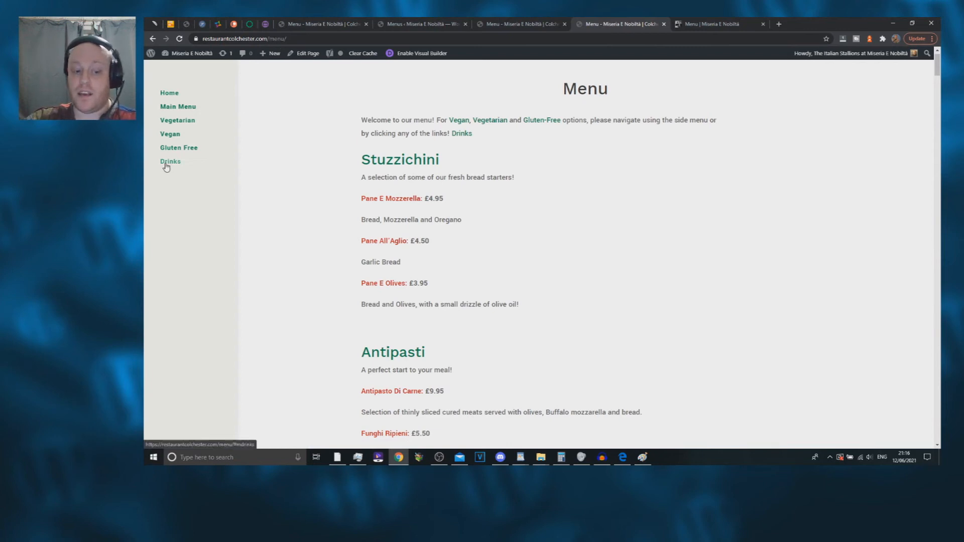
left_click(166, 165)
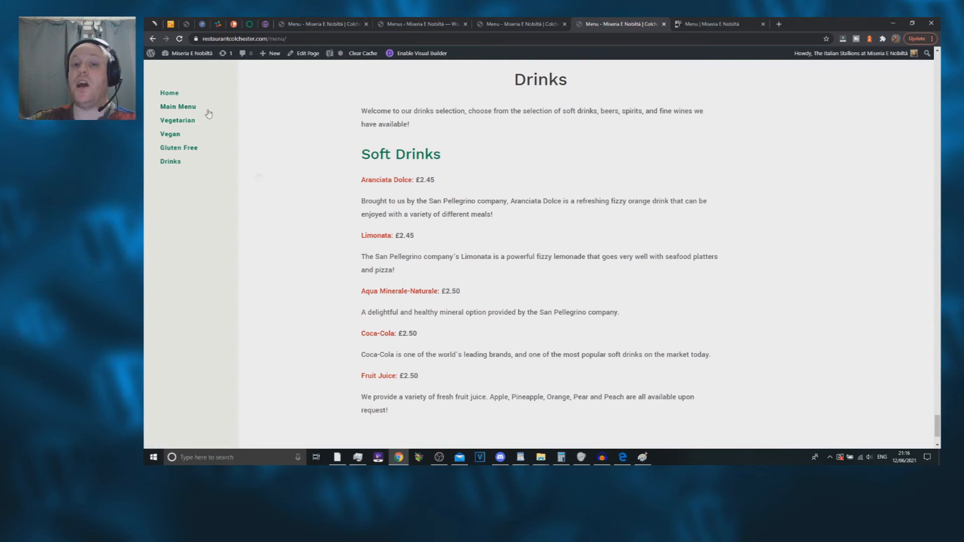
left_click(485, 24)
left_click(436, 21)
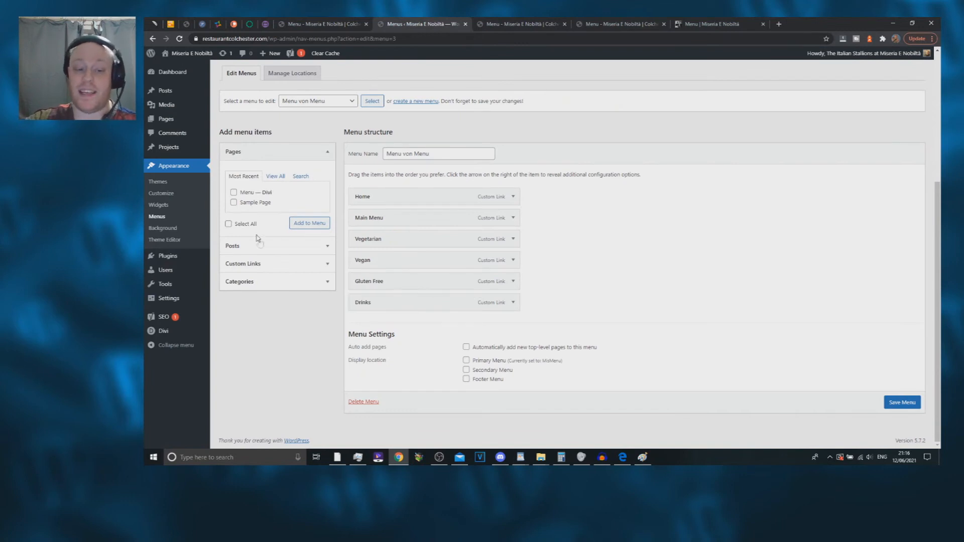
left_click(513, 303)
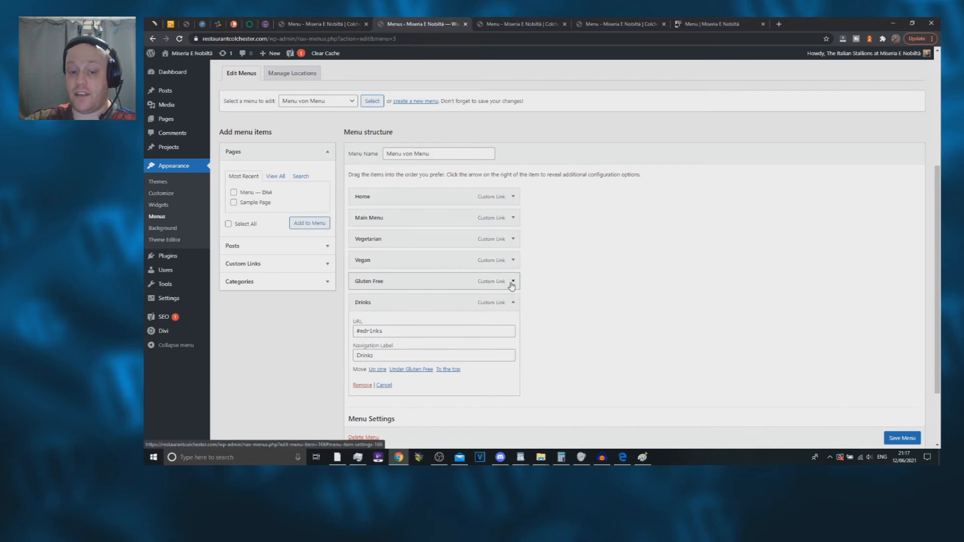
left_click(513, 284)
left_click_drag(479, 310, 272, 315)
key("ctrl+c")
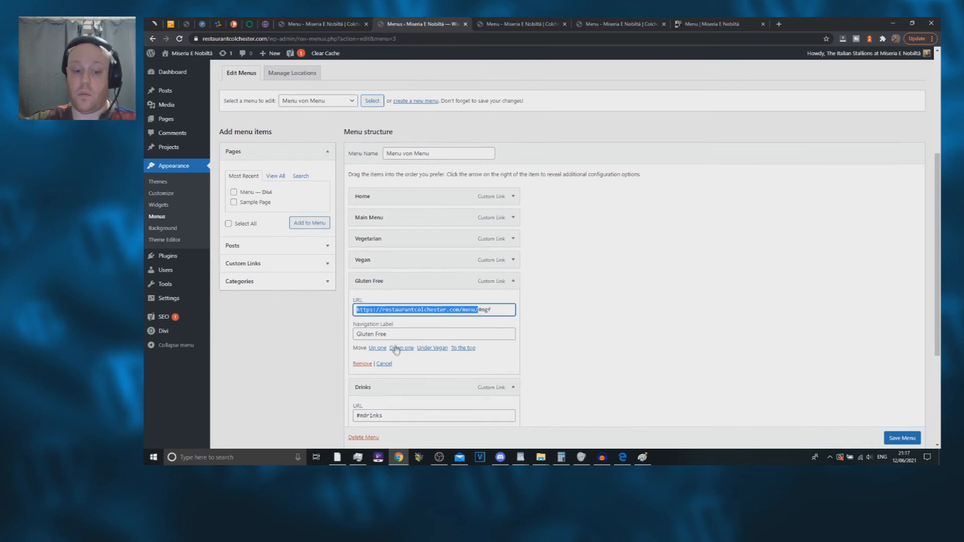
scroll(403, 280, "down", 3)
left_click(355, 246)
key("ctrl+v")
left_click_drag(507, 243, 242, 254)
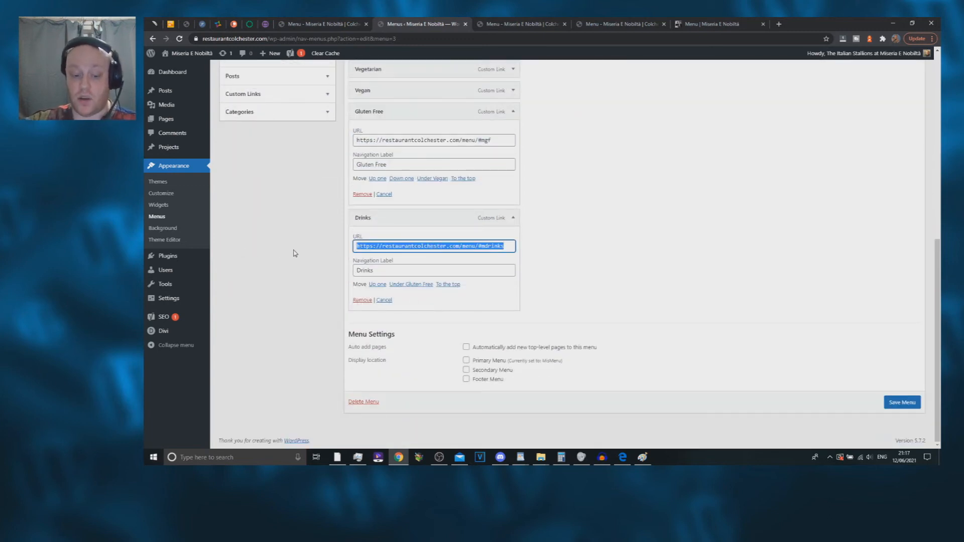
left_click(909, 405)
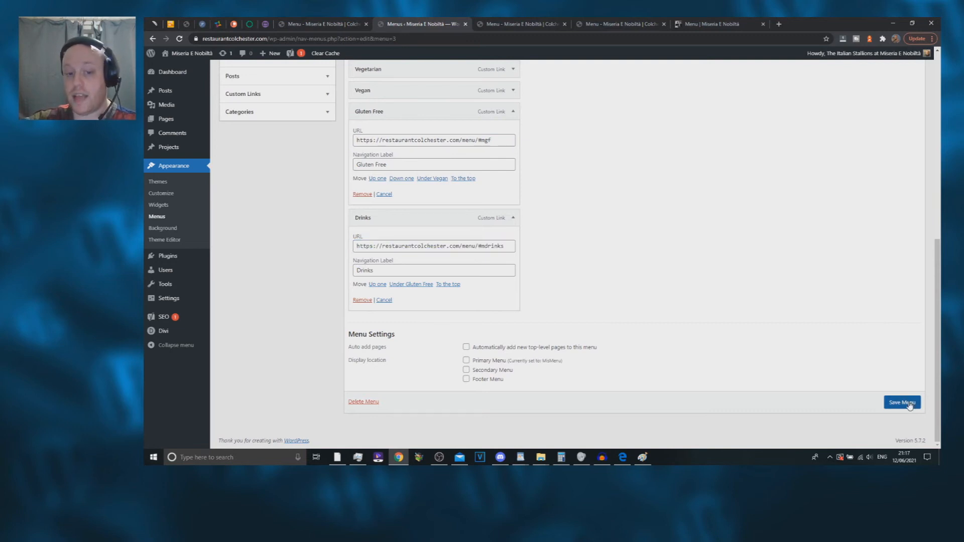
Load the MisMenu (Primary Menu) navigation menu for editing
scroll(404, 258, "down", 4)
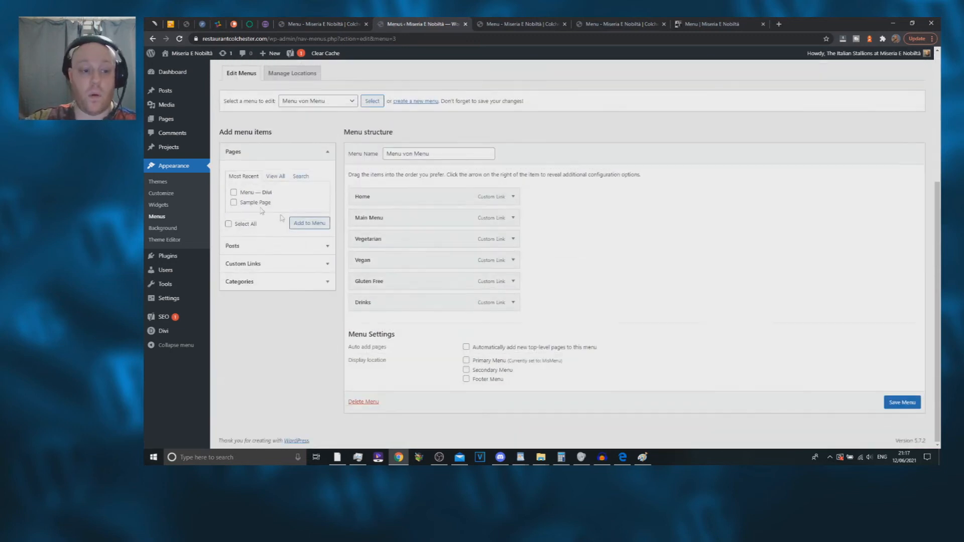
scroll(273, 176, "up", 2)
left_click(340, 189)
left_click(315, 203)
left_click(372, 184)
scroll(376, 183, "down", 5)
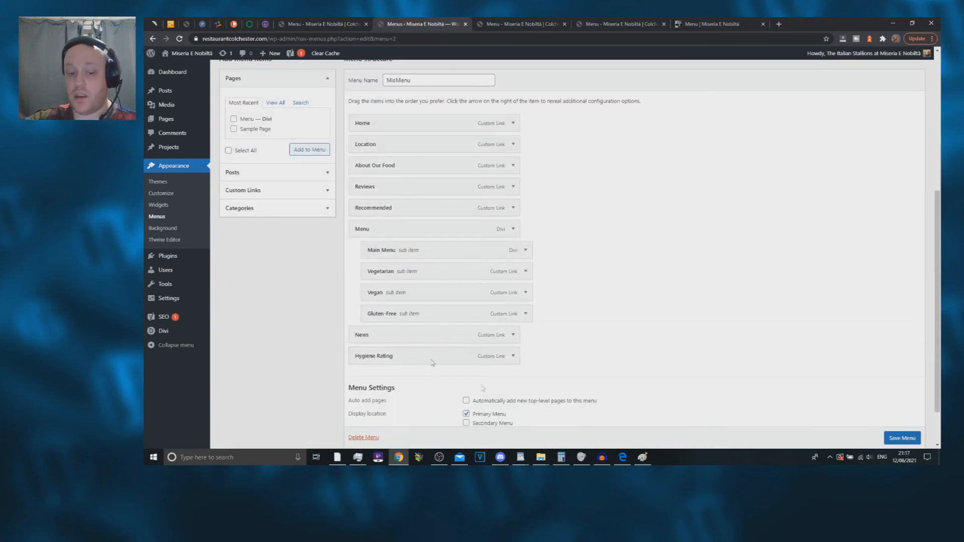
scroll(457, 376, "down", 1)
scroll(419, 221, "up", 2)
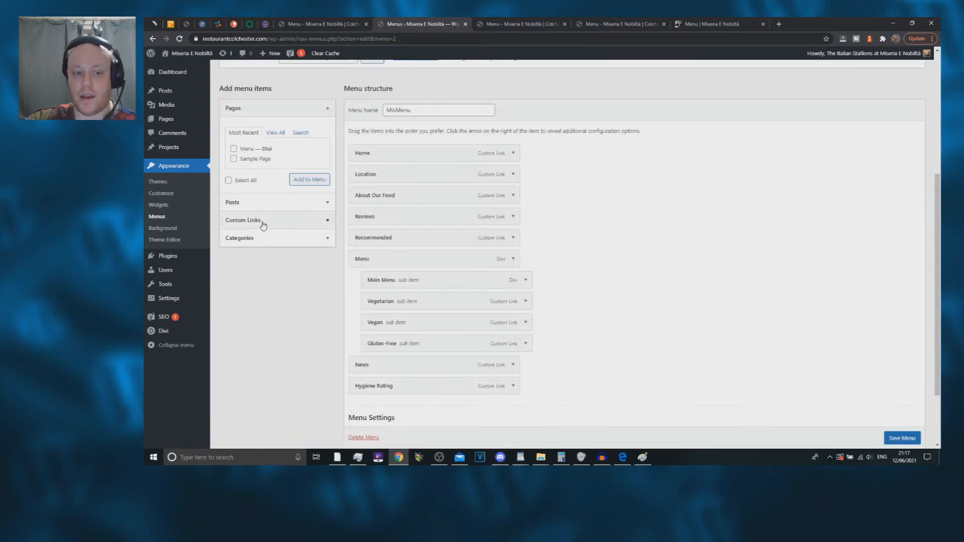
Add a custom link labelled Drinks with the copied /menu/#mdrinks URL and nest it under Menu, below Gluten-Free
left_click(323, 220)
left_click(284, 172)
left_click(280, 188)
left_click(279, 171)
key("ctrl+v")
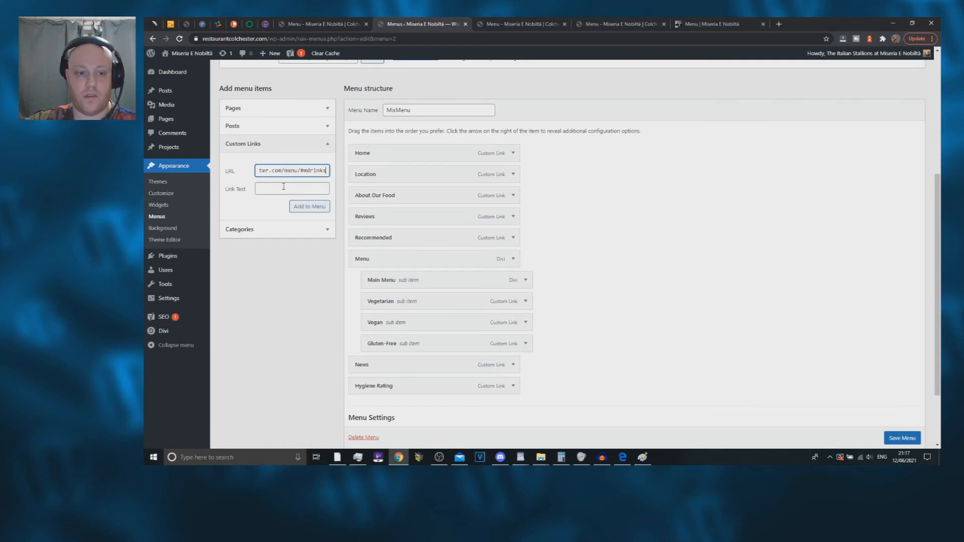
left_click(292, 189)
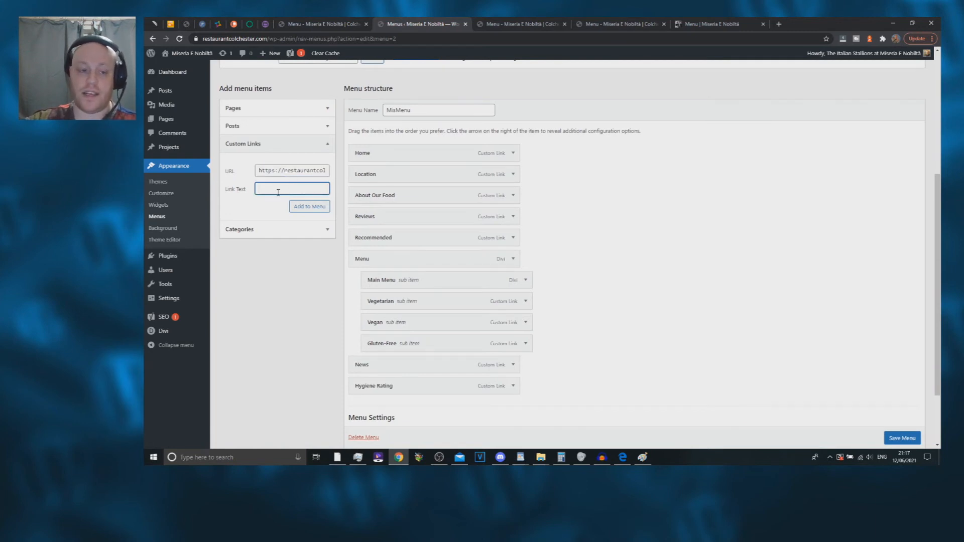
type("Drinks")
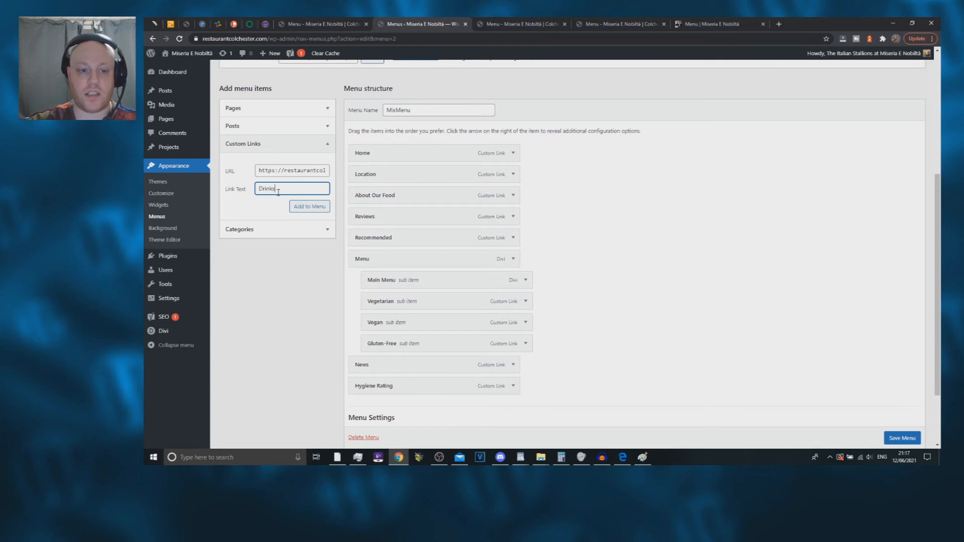
left_click(316, 207)
scroll(372, 299, "down", 2)
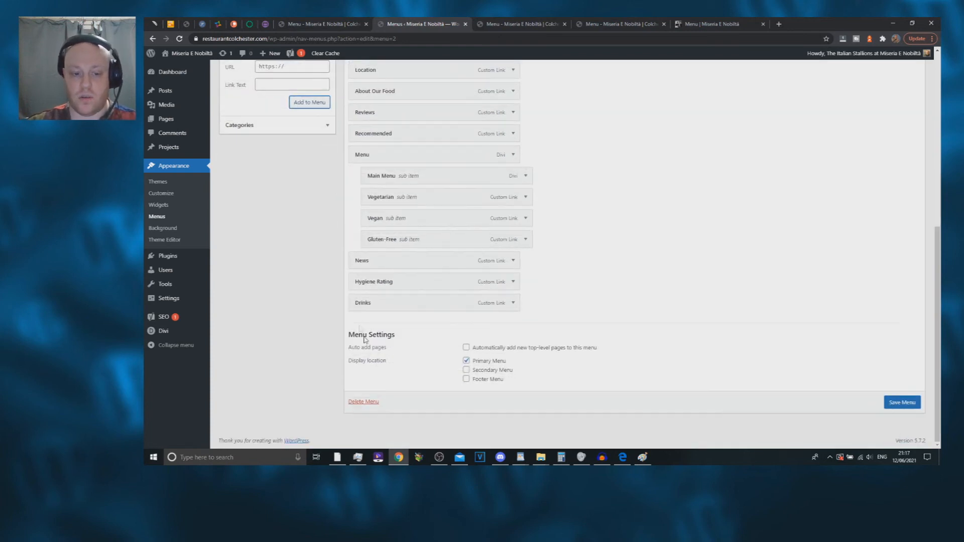
left_click_drag(372, 299, 362, 280)
scroll(256, 222, "up", 4)
left_click(279, 254)
type("DrinksFail")
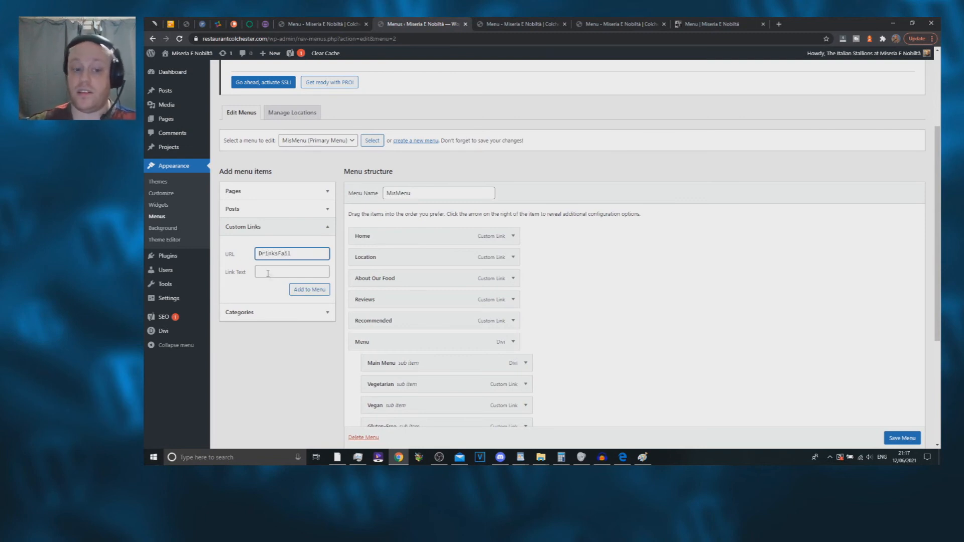
left_click(267, 274)
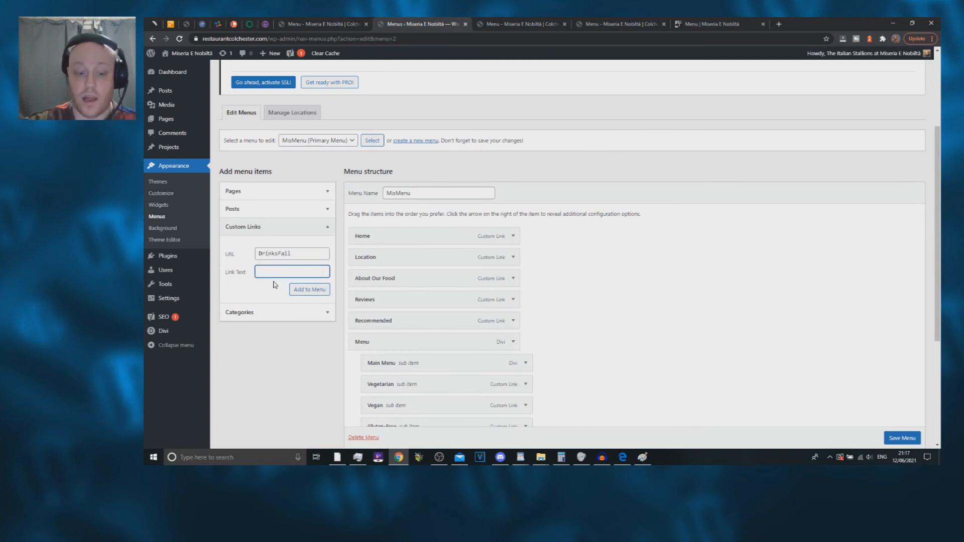
left_click_drag(294, 254, 207, 256)
left_click(304, 253)
left_click_drag(304, 253, 204, 260)
key("ctrl+x")
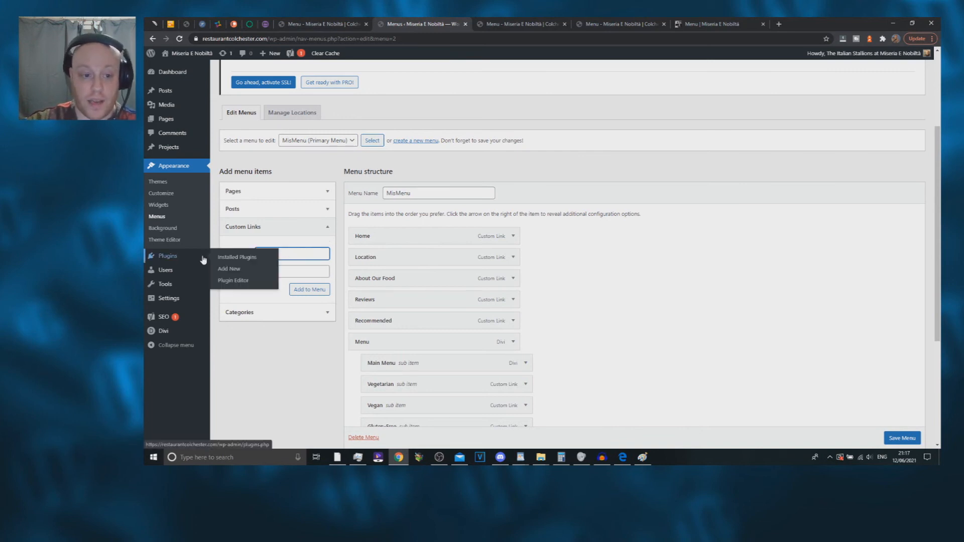
Add a custom link labelled Drinksfail with the URL #drinks to MisMenu
type("#drinks")
left_click(292, 272)
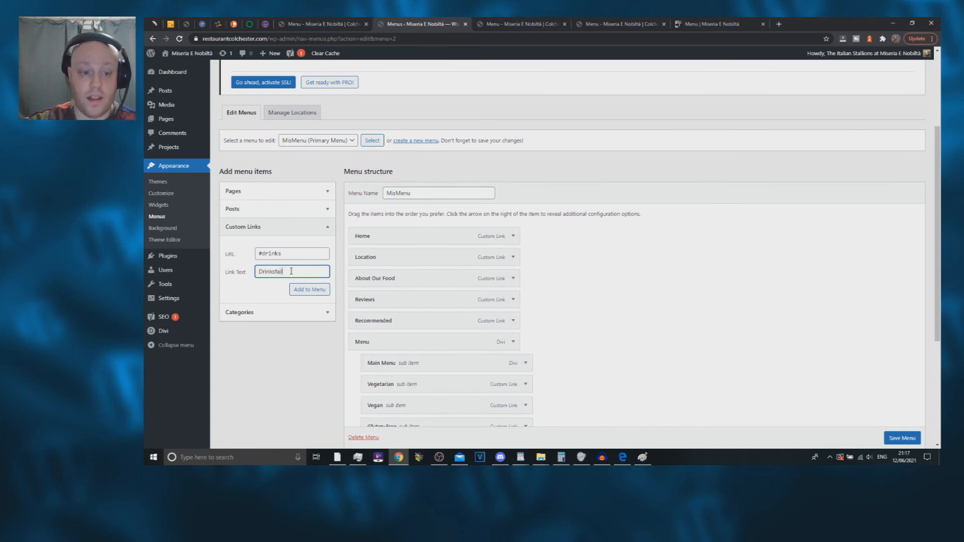
left_click(308, 291)
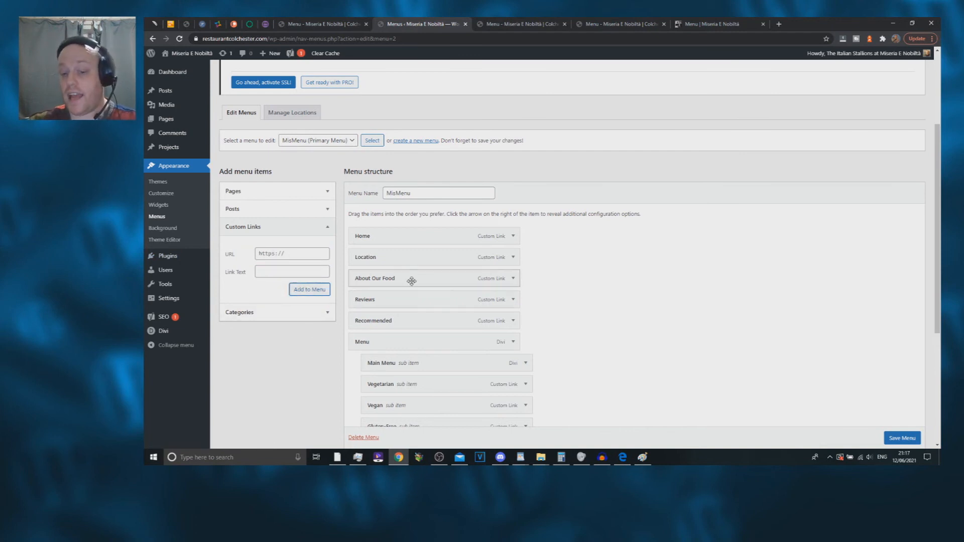
Nest the Drinksfail link under Menu, directly below Drinks, and save MisMenu
scroll(581, 318, "down", 3)
scroll(391, 319, "down", 1)
left_click_drag(390, 304, 400, 282)
left_click(902, 414)
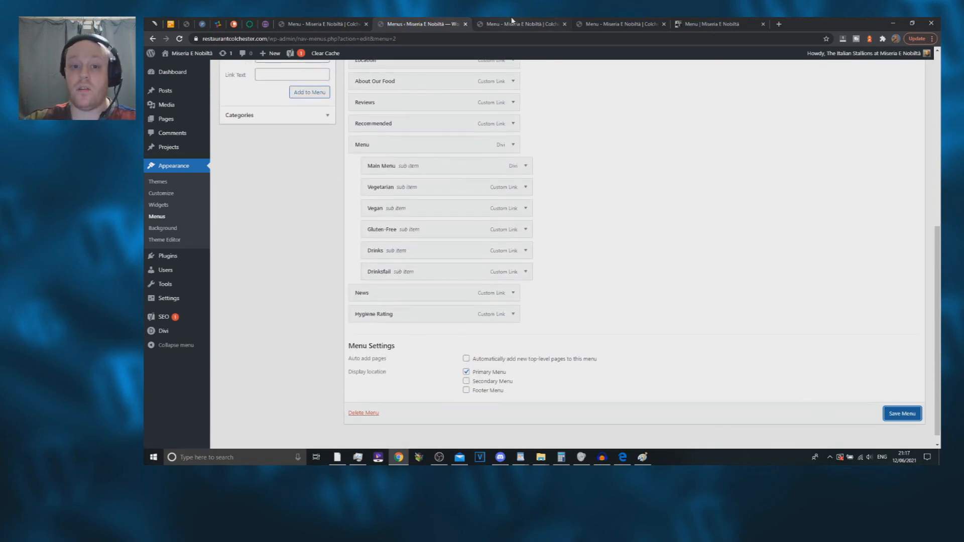
left_click(894, 419)
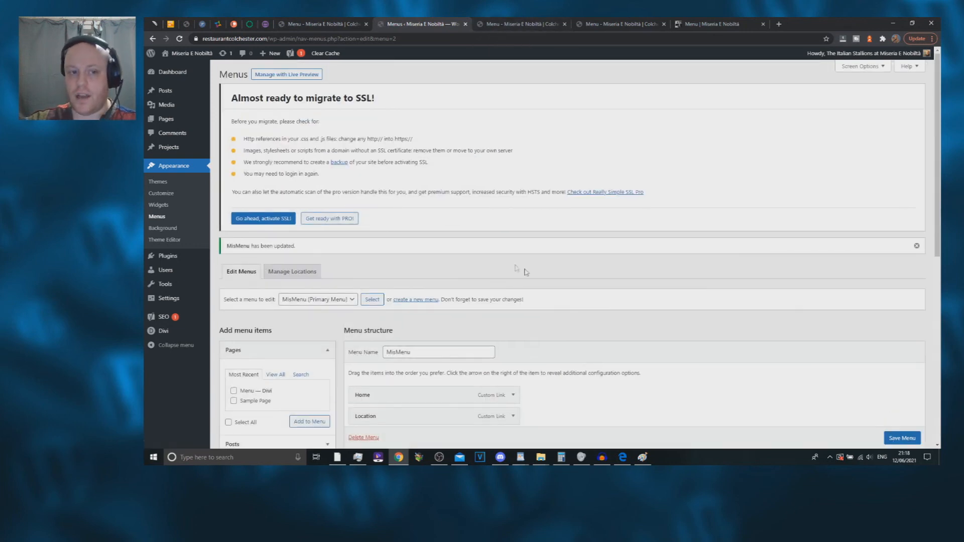
Load the site's home page, restaurantcolchester.com, in the tab showing the live Menu page
left_click(498, 20)
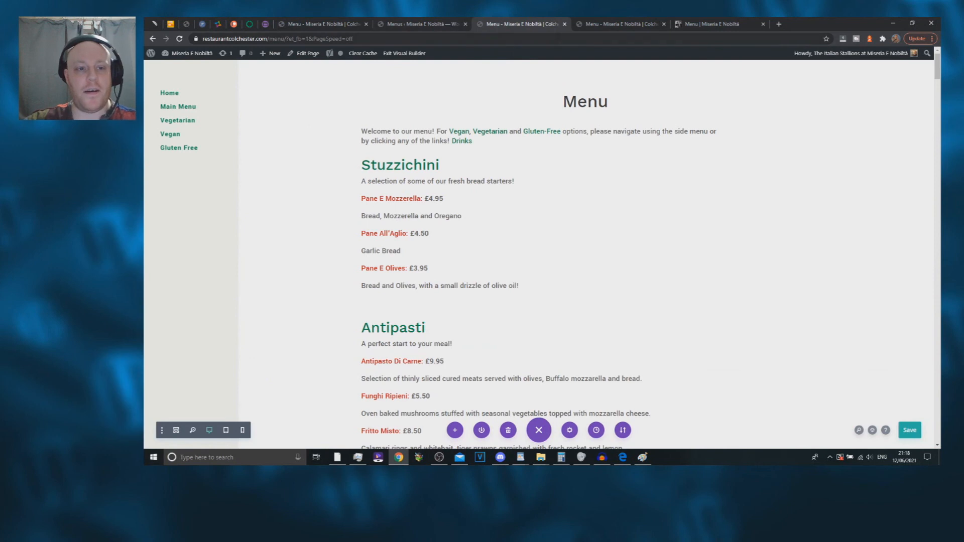
left_click(620, 23)
left_click_drag(322, 39, 268, 38)
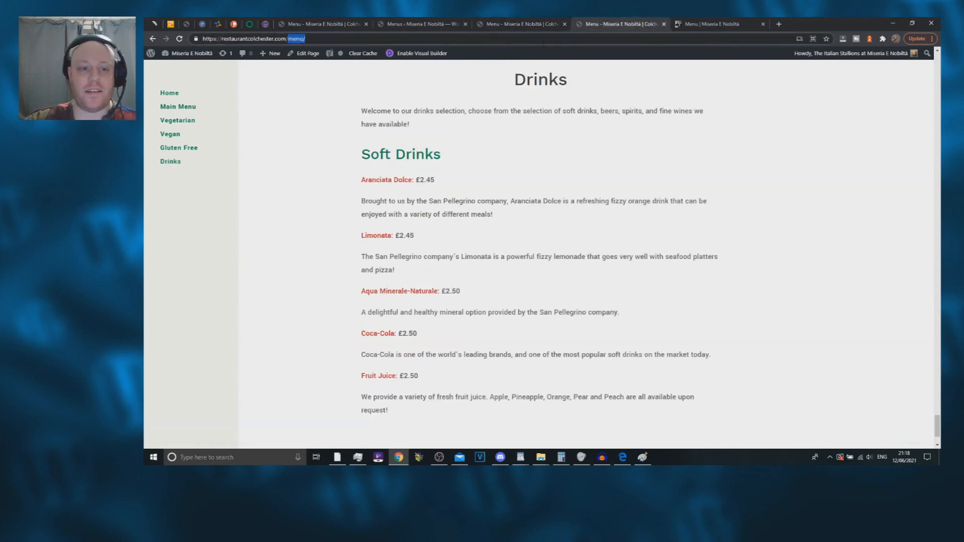
key("BackSpace")
key("Return")
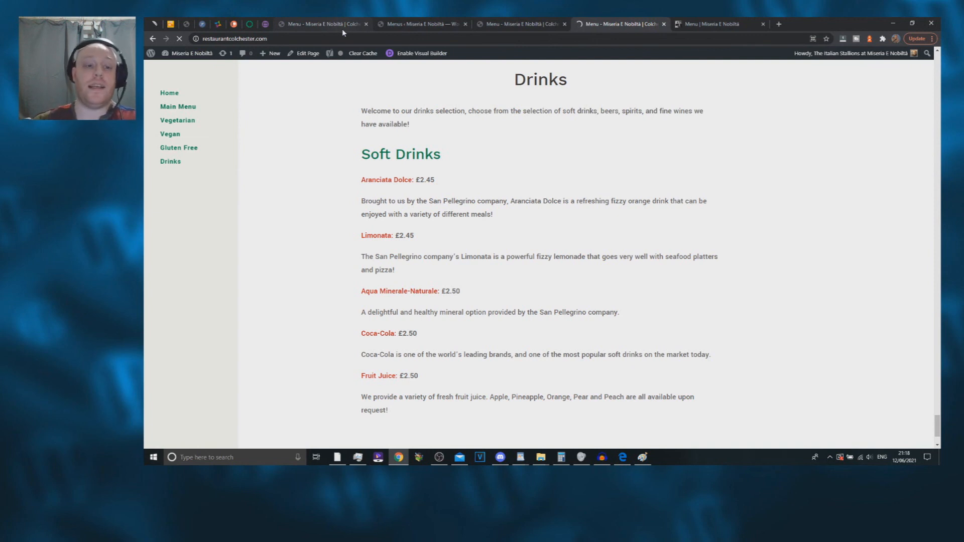
Reload the site's home page, close the first open Menu page tab, and return to the home page tab
left_click(334, 39)
key("Return")
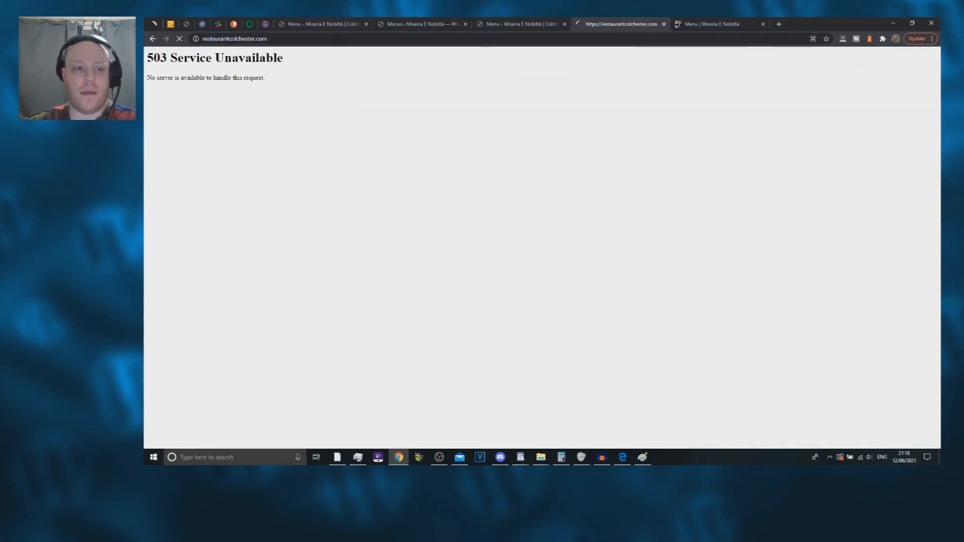
left_click(344, 21)
left_click(365, 24)
left_click(516, 21)
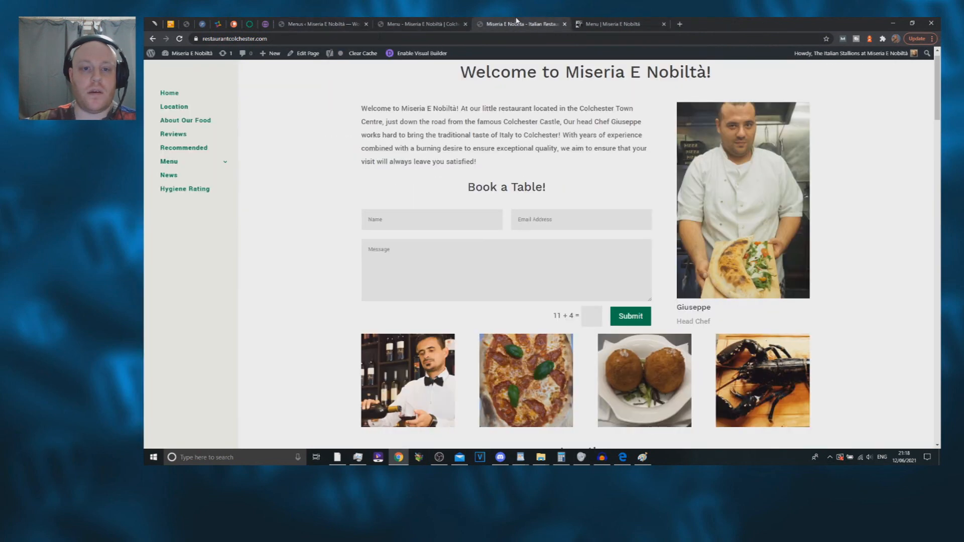
Test the Drinksfail link and then the Drinks link in the Menu submenu from the home page
left_click(304, 38)
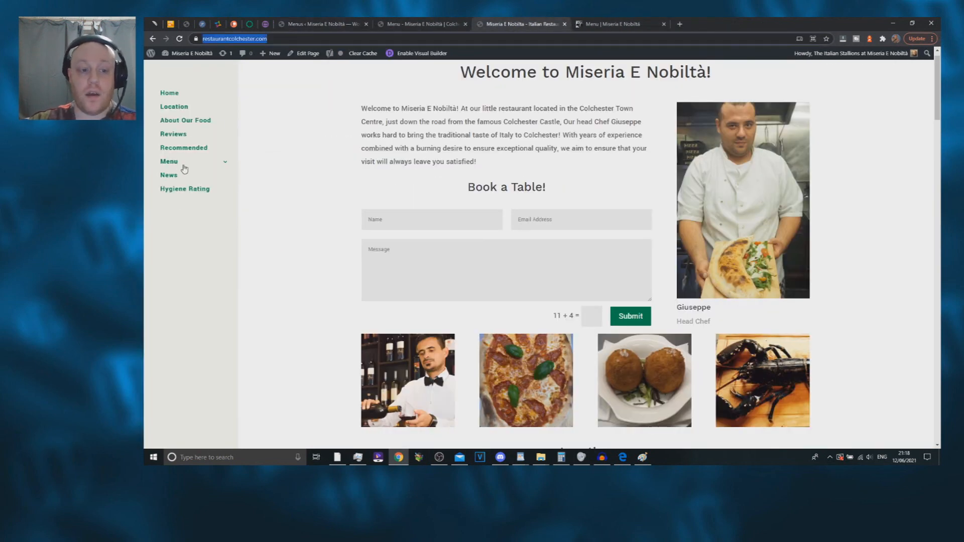
mouse_move(184, 169)
left_click(278, 250)
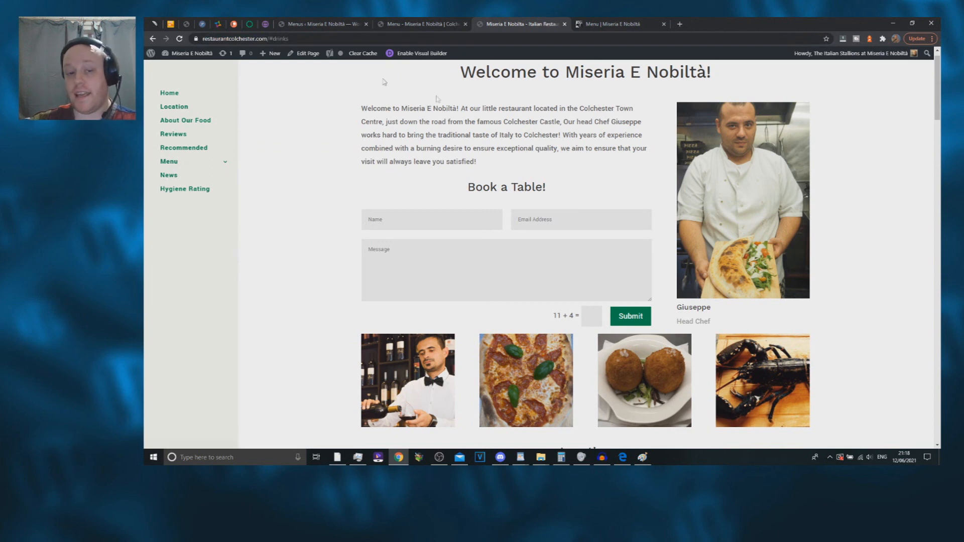
mouse_move(195, 163)
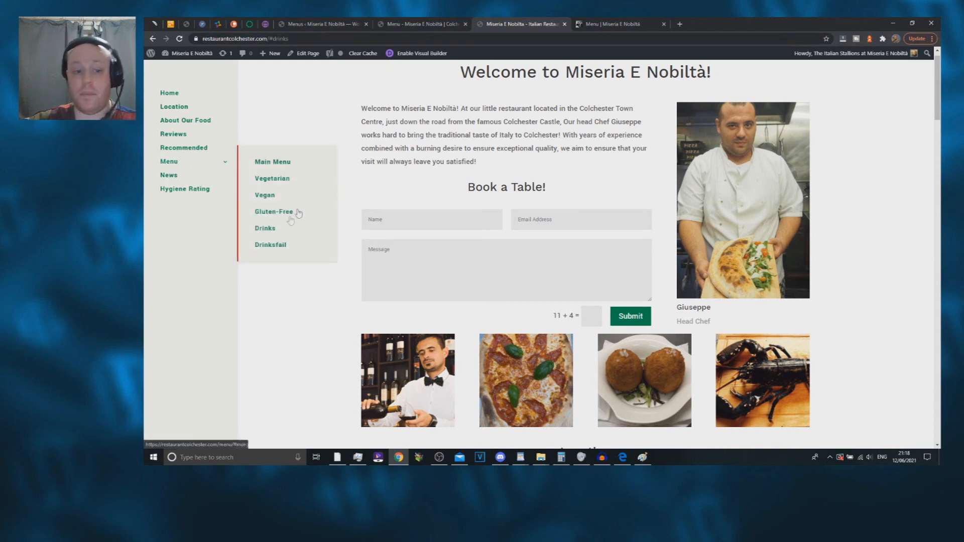
left_click(276, 232)
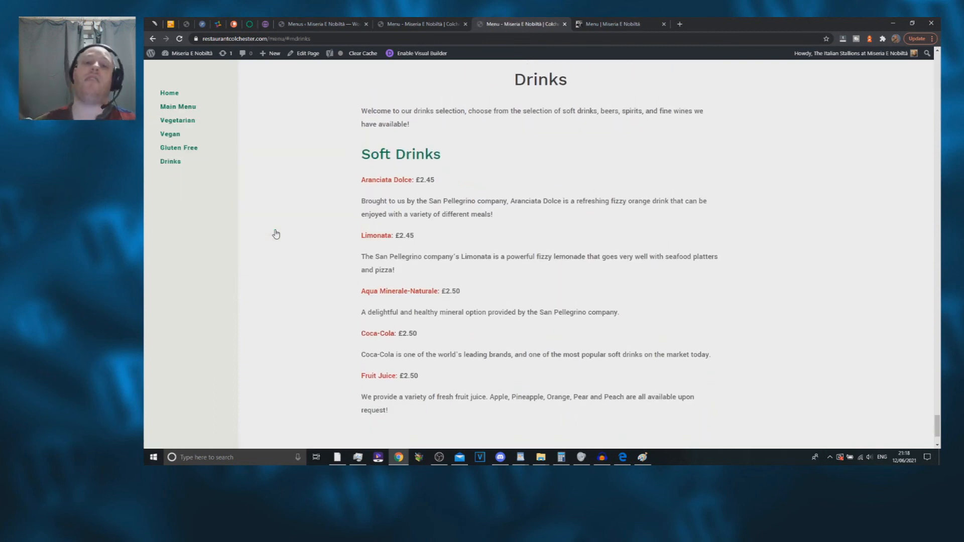
Test the Gluten Free, Vegan and Drinks anchor links in the Menu page's own navigation
left_click(173, 151)
left_click(170, 136)
left_click(169, 163)
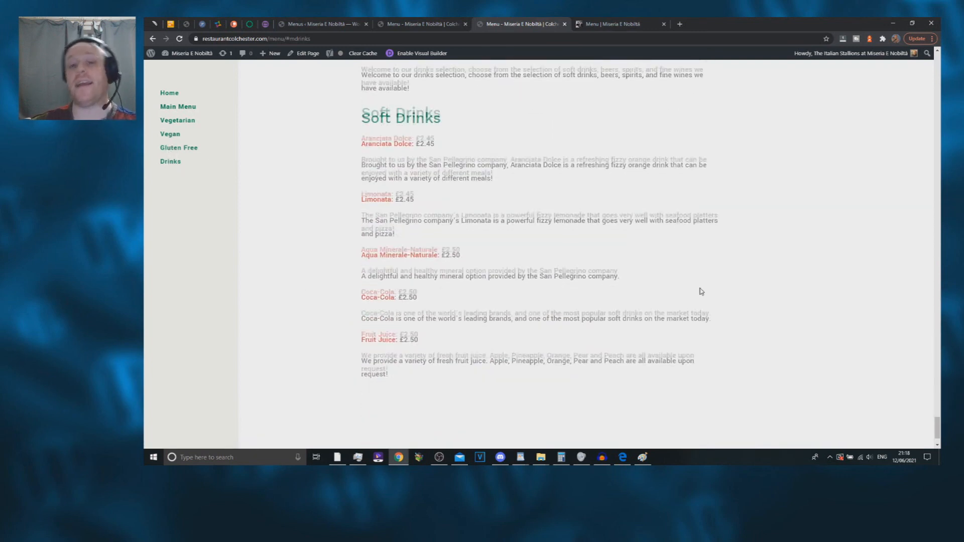
scroll(702, 291, "down", 1)
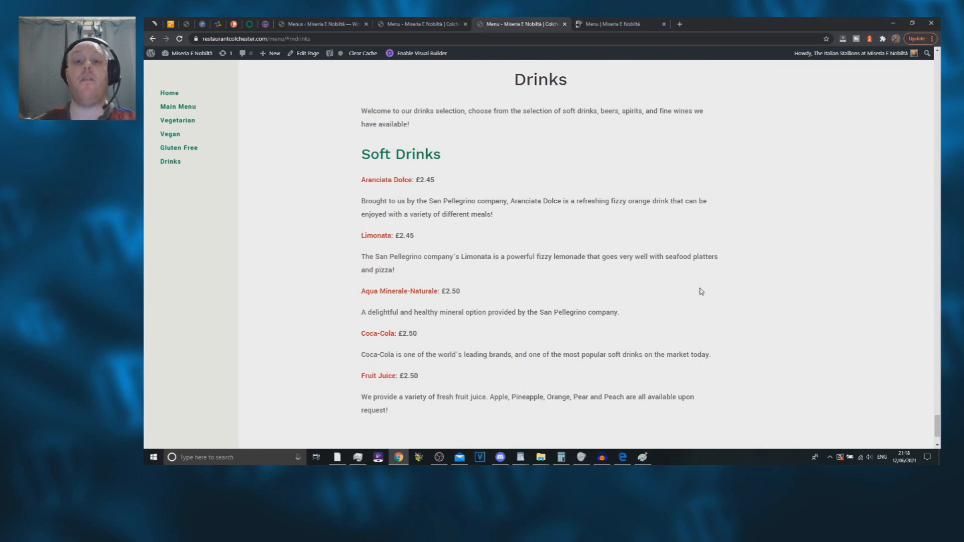